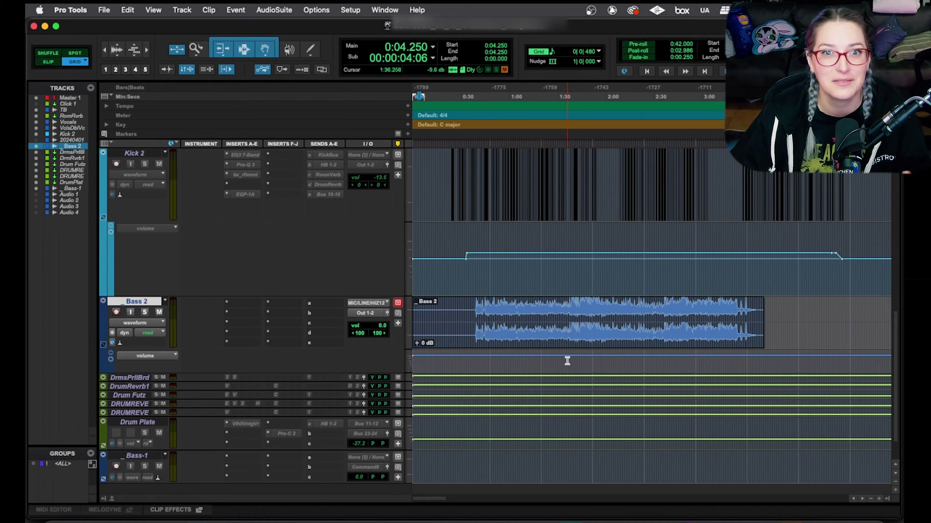
# Step: Add two breakpoints on Bass 2's volume line near 0:34.250, dip them, then delete them
pyautogui.click(468, 315)
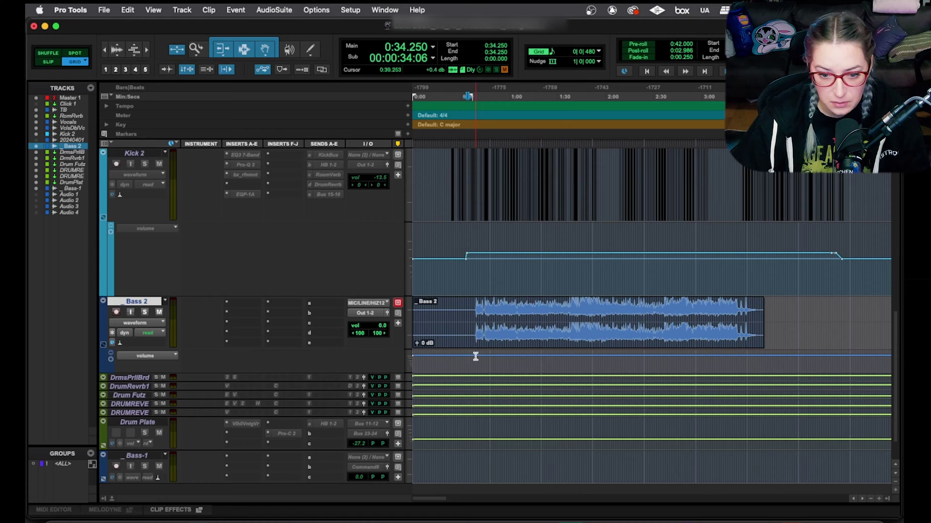
pyautogui.click(515, 356)
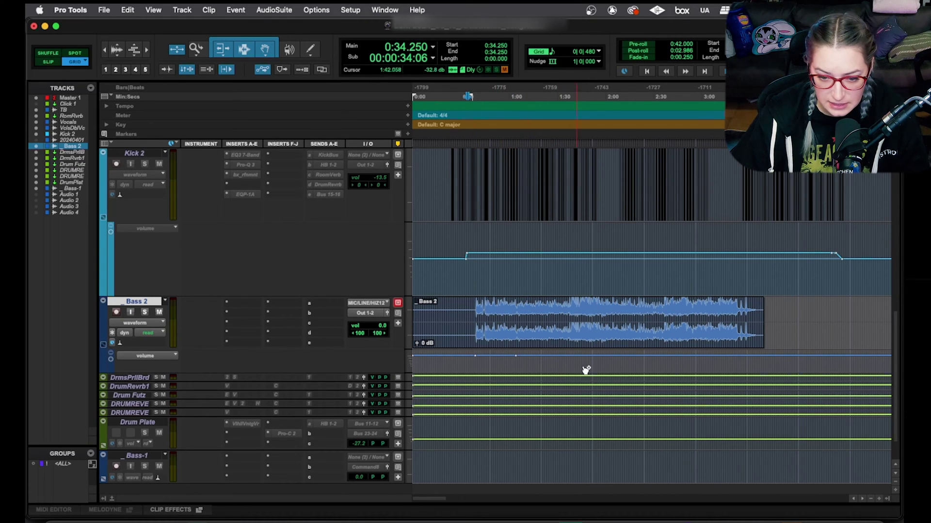
pyautogui.click(582, 356)
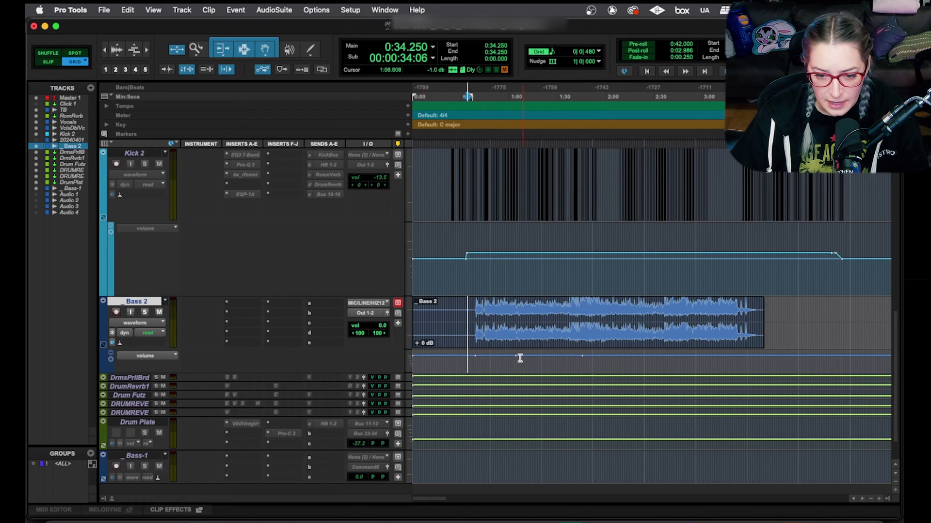
pyautogui.moveTo(515, 356); pyautogui.dragTo(463, 362)
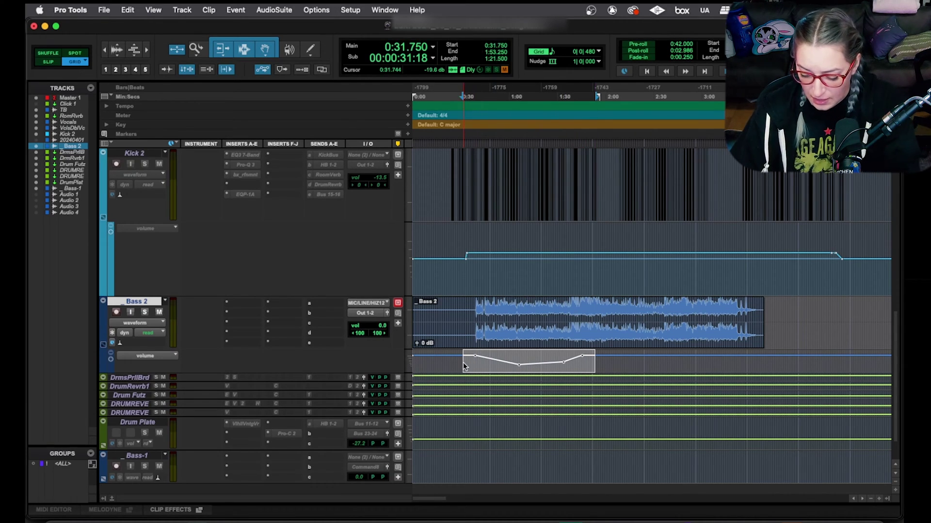
pyautogui.press('Delete')
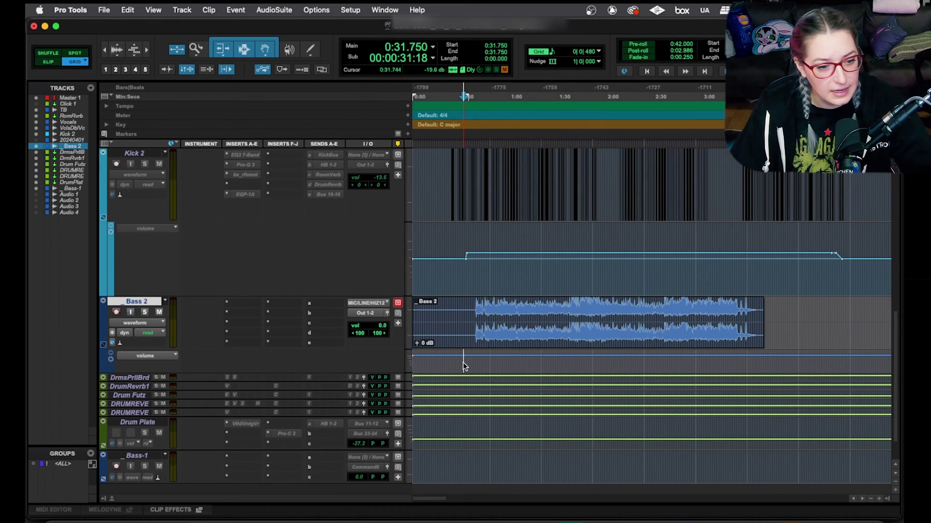
# Step: Preview Bass 2's volume, pan left and pan right track views, then return to waveform
pyautogui.click(159, 322)
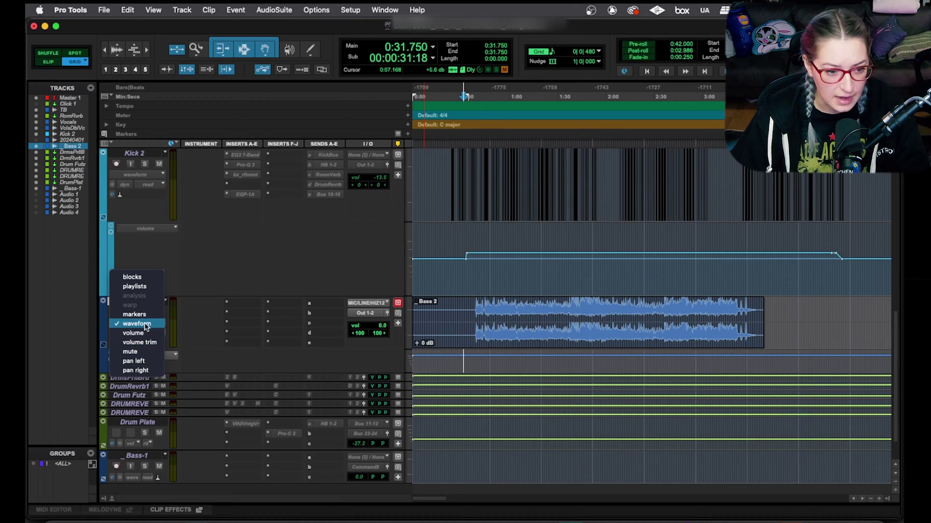
pyautogui.click(146, 325)
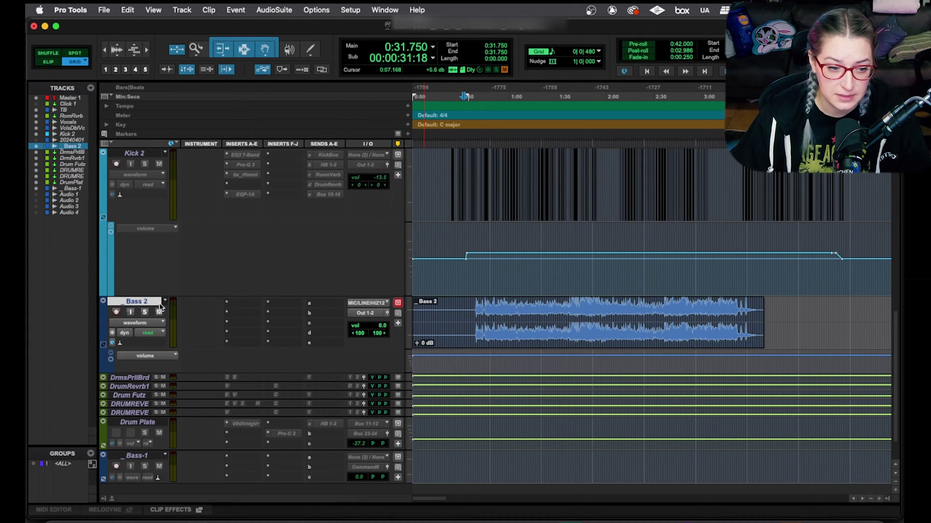
pyautogui.click(128, 324)
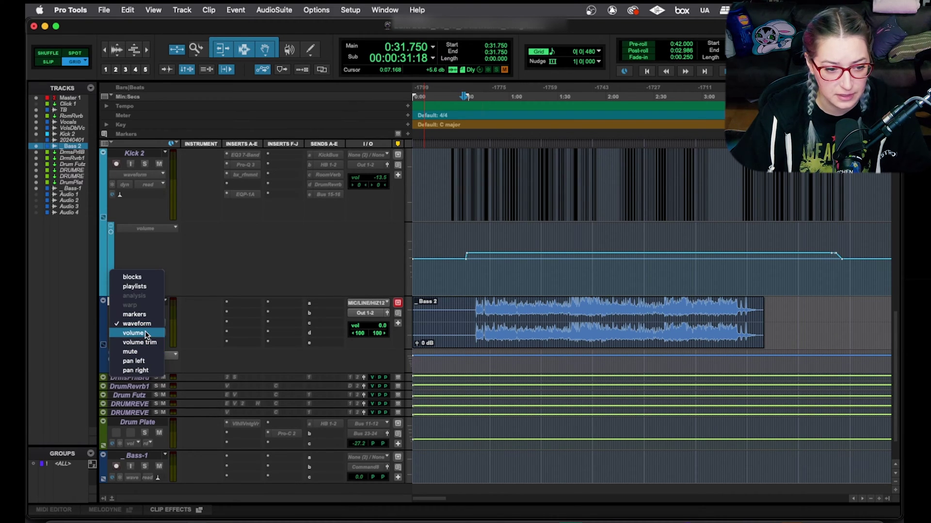
pyautogui.click(142, 334)
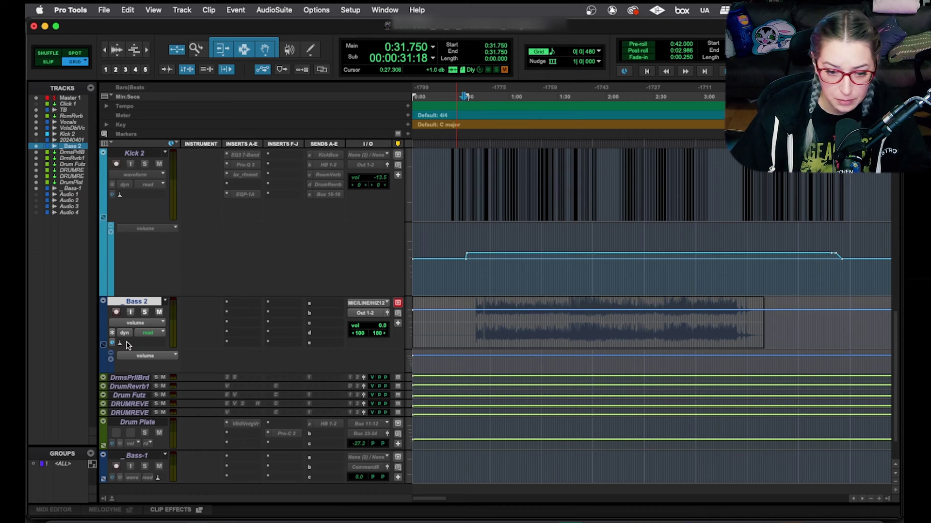
pyautogui.click(132, 323)
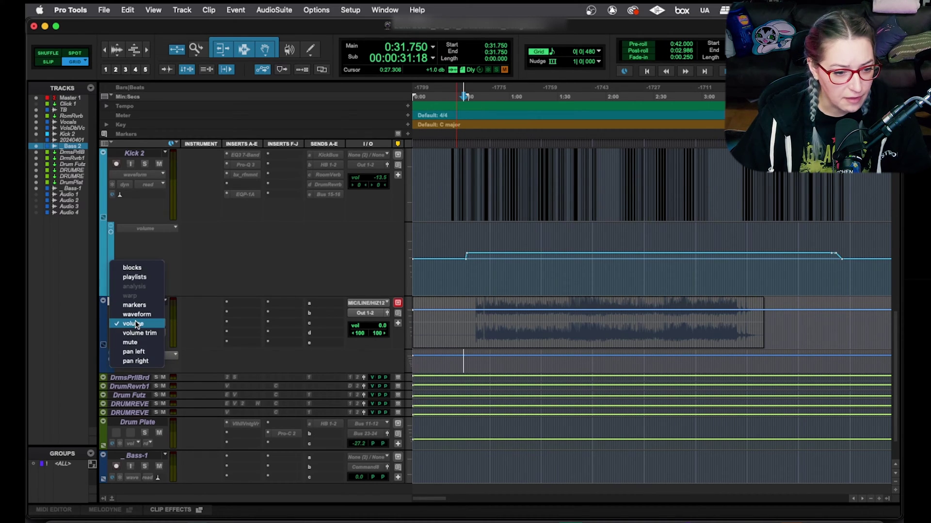
pyautogui.click(141, 354)
pyautogui.click(132, 323)
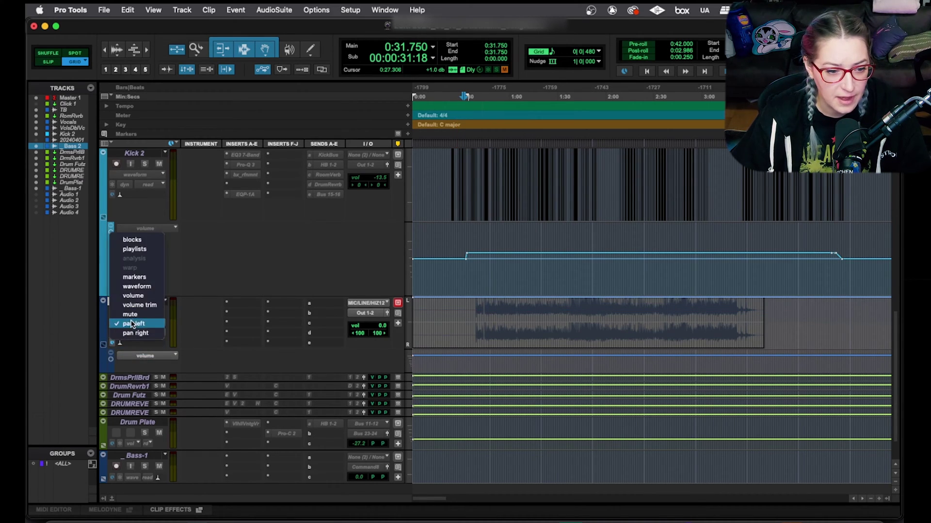
pyautogui.click(132, 333)
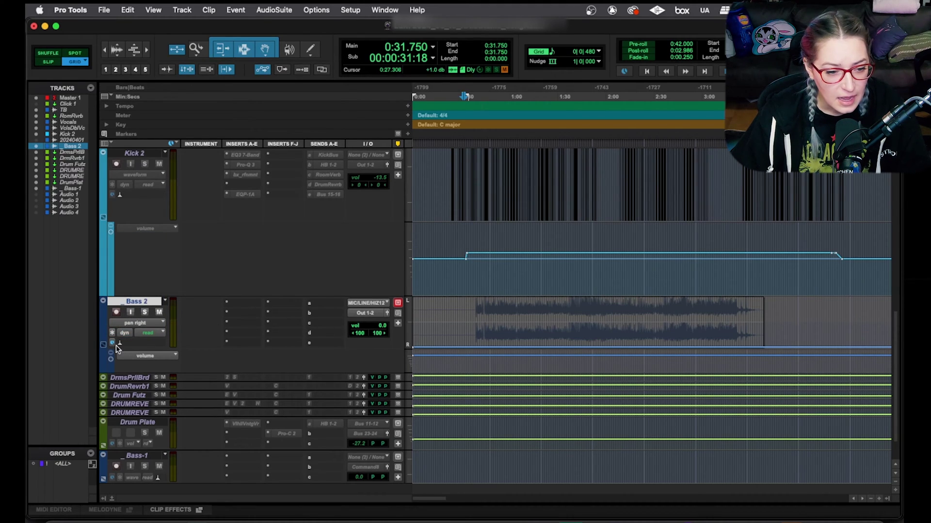
pyautogui.click(135, 323)
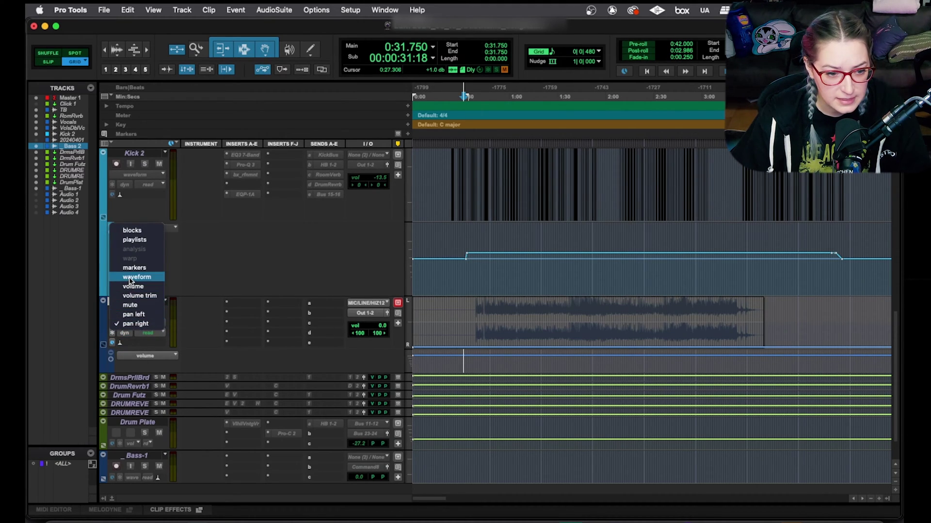
pyautogui.click(131, 281)
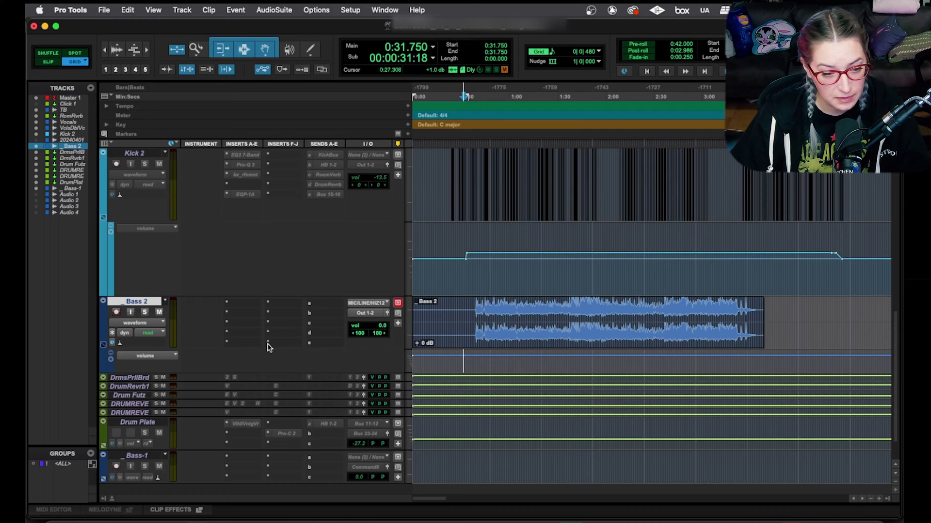
# Step: Toggle Bass 2's volume automation lane on and off, leaving it shown
pyautogui.click(104, 345)
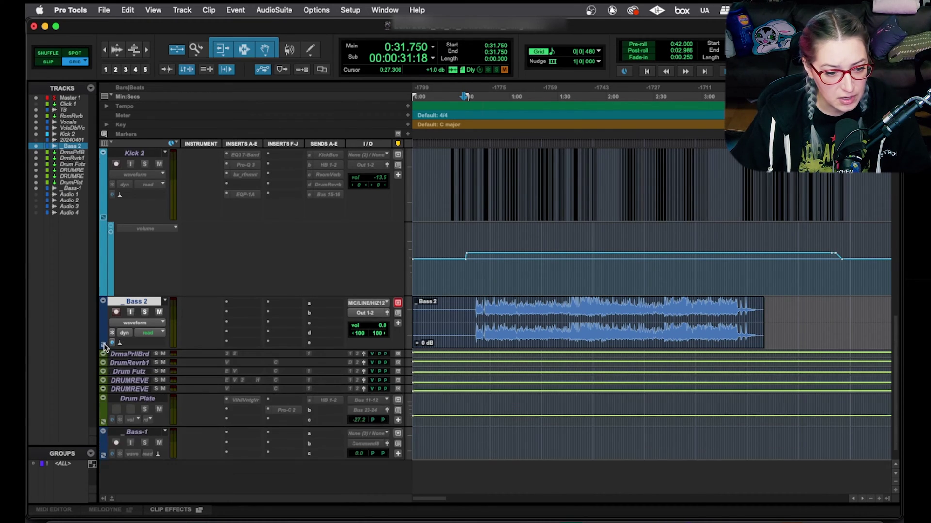
pyautogui.click(103, 345)
pyautogui.click(103, 345)
pyautogui.click(103, 345)
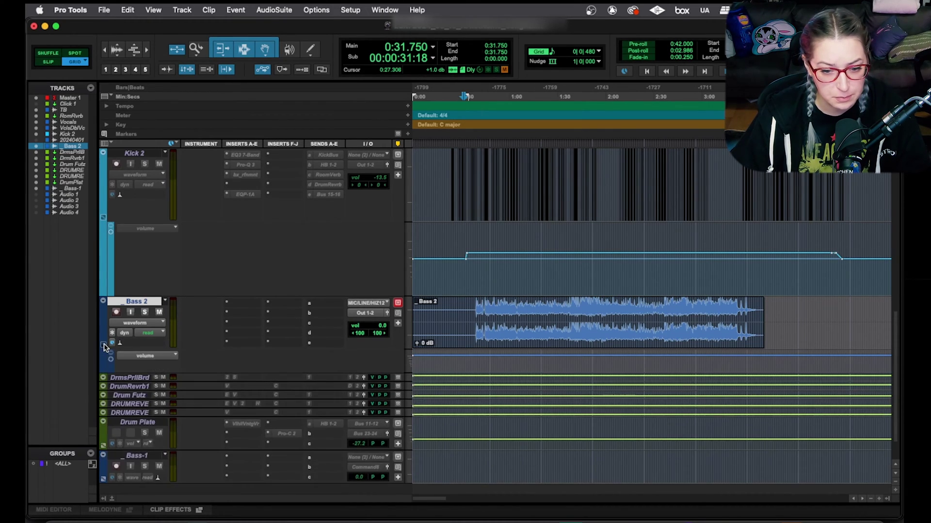
pyautogui.click(103, 345)
pyautogui.click(103, 345)
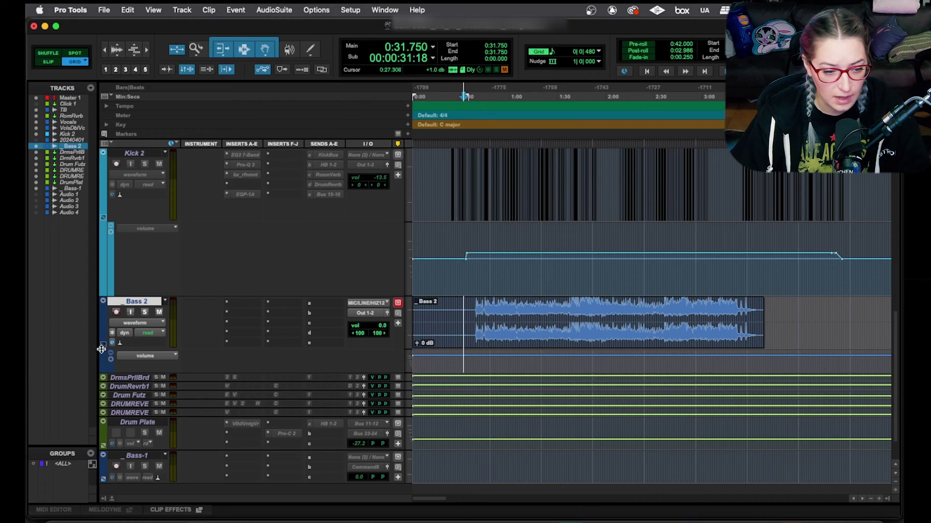
pyautogui.click(104, 345)
pyautogui.click(103, 346)
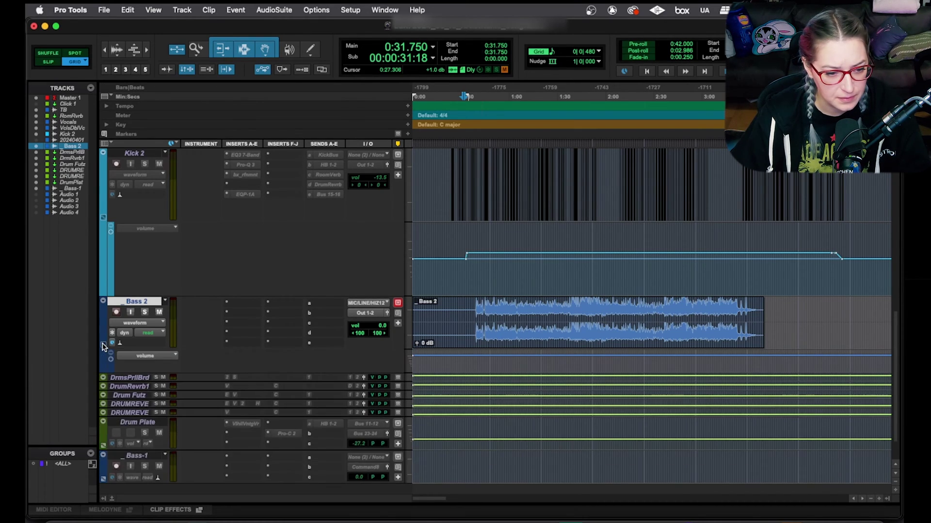
pyautogui.click(103, 346)
pyautogui.click(103, 346)
# Step: Add a lane below the volume lane and set it to show all pan types
pyautogui.click(145, 357)
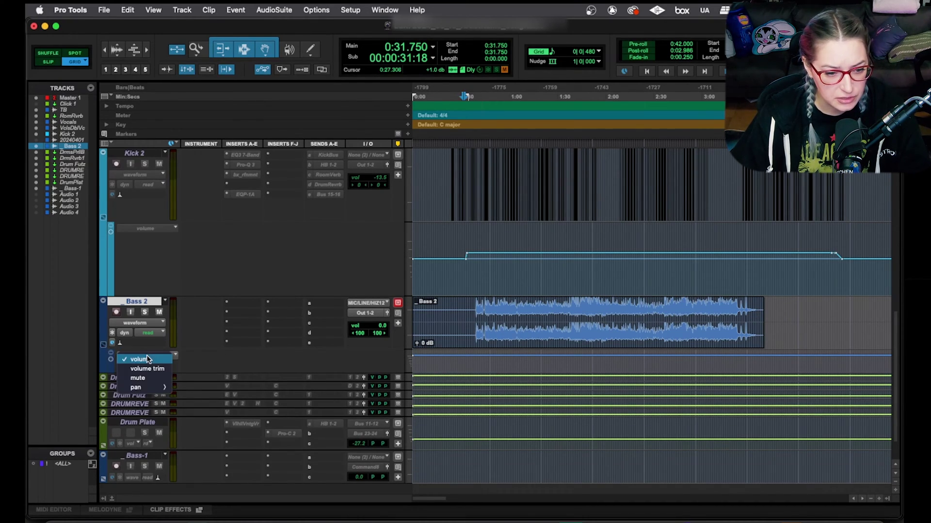
pyautogui.click(111, 360)
pyautogui.click(111, 360)
pyautogui.click(143, 379)
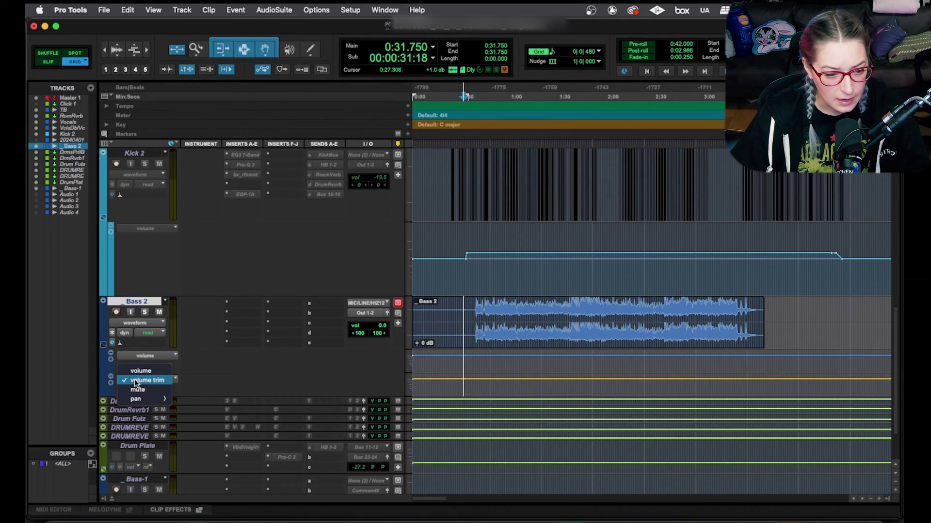
pyautogui.moveTo(155, 399)
pyautogui.click(225, 402)
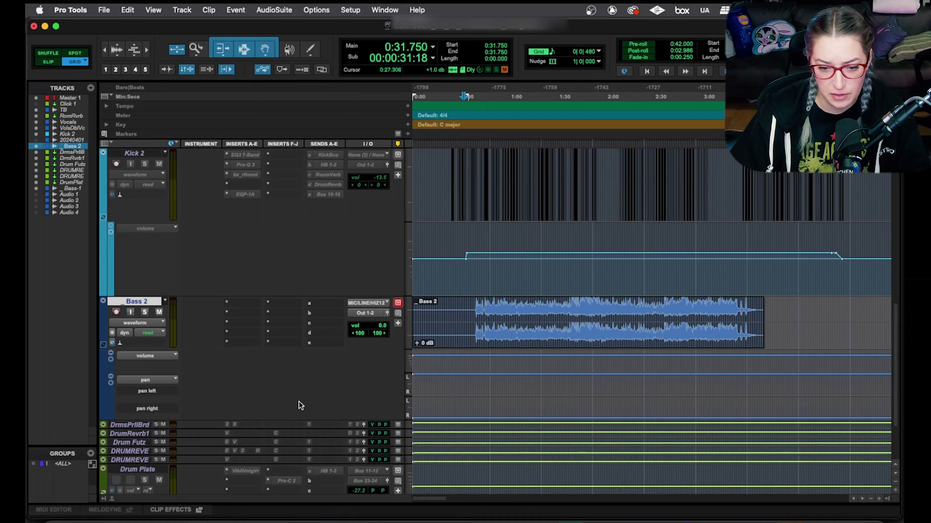
pyautogui.click(489, 379)
pyautogui.press('super+alt+Tab')
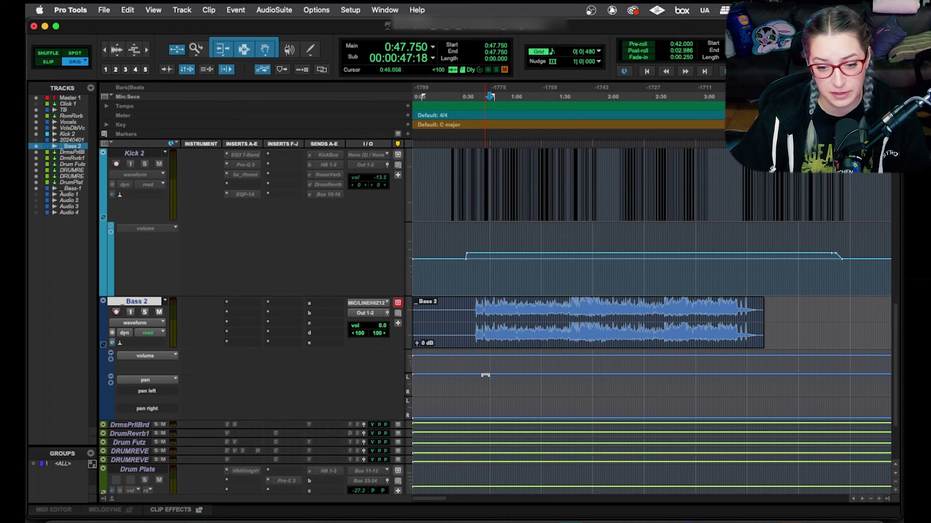
# Step: Add two breakpoints to Bass 2's volume line near 0:58.250 and pull one down slightly
pyautogui.click(506, 365)
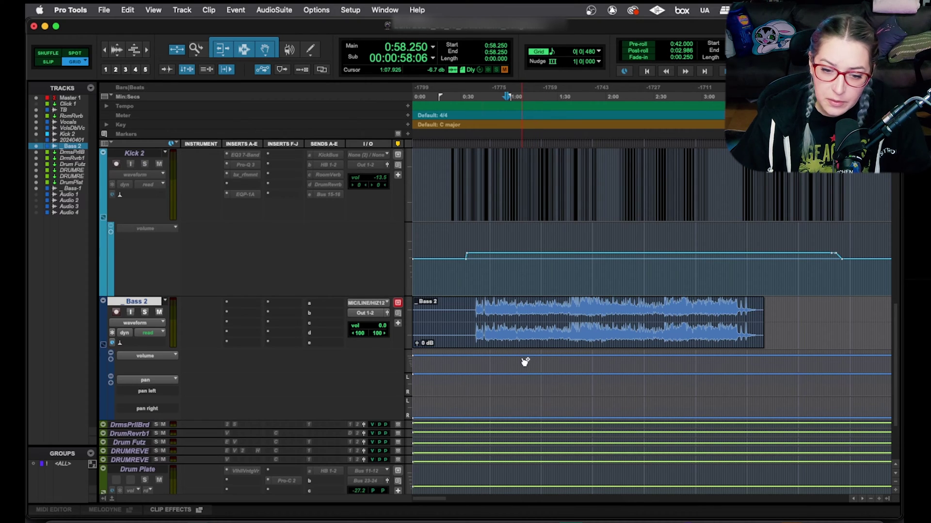
pyautogui.click(596, 357)
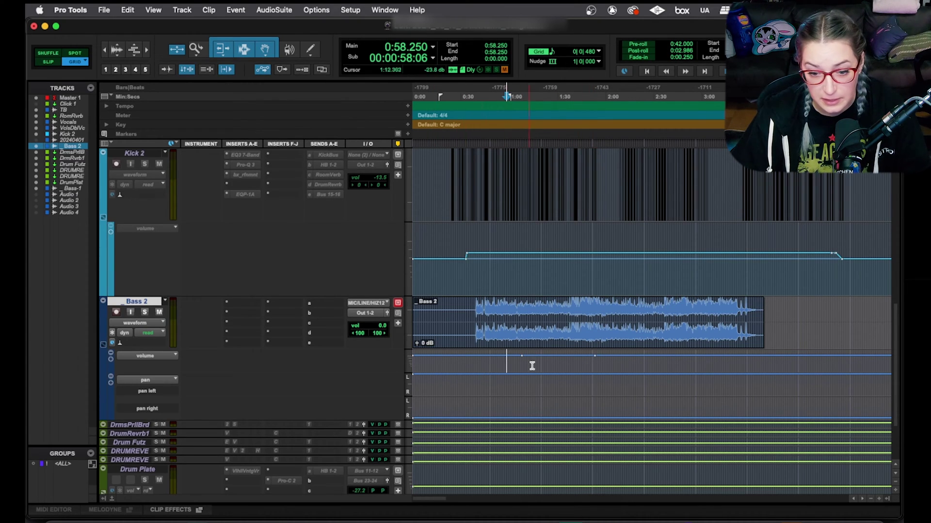
pyautogui.click(546, 361)
pyautogui.scroll(2, 549, 383)
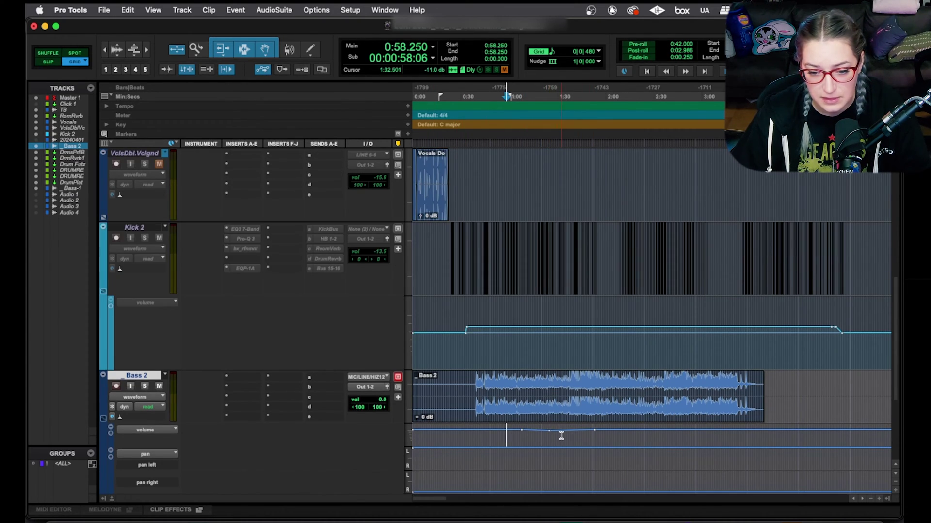
pyautogui.scroll(-4, 558, 435)
pyautogui.moveTo(573, 282); pyautogui.dragTo(576, 284)
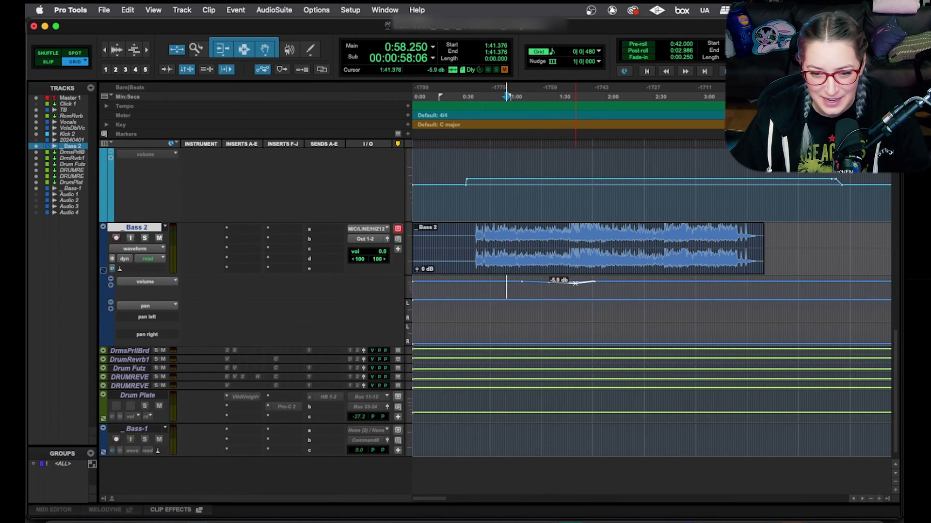
# Step: Trim a selected volume stretch down 10 dB, undo twice, and clear the selection at 0:30.500
pyautogui.moveTo(636, 284); pyautogui.dragTo(551, 287)
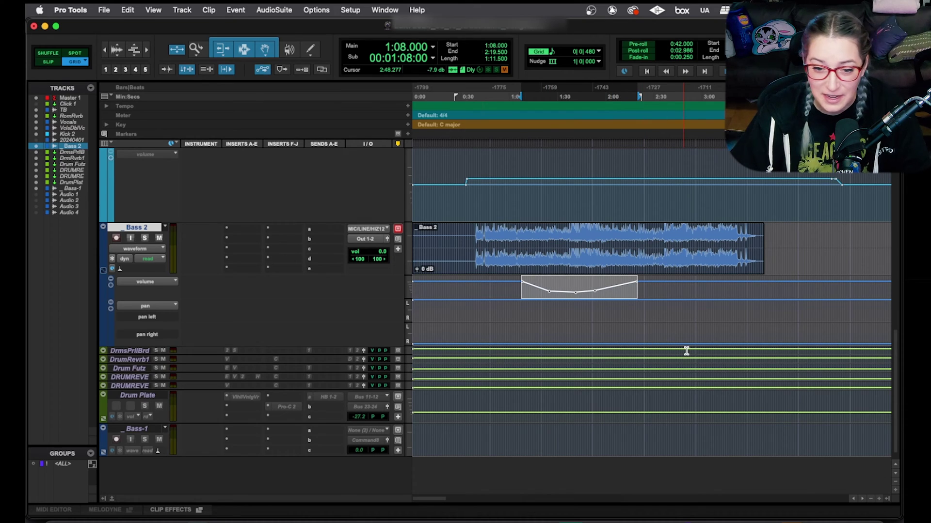
pyautogui.moveTo(675, 279); pyautogui.dragTo(675, 281)
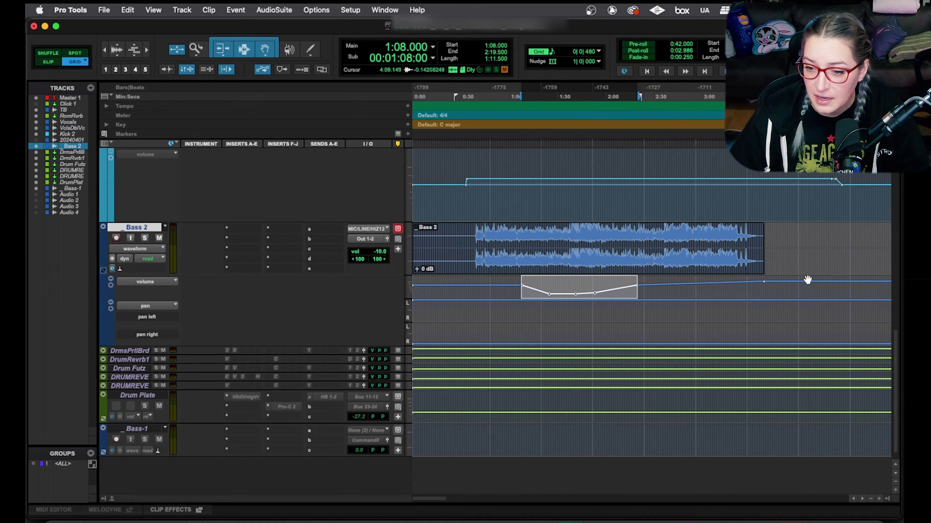
pyautogui.moveTo(806, 277); pyautogui.dragTo(807, 285)
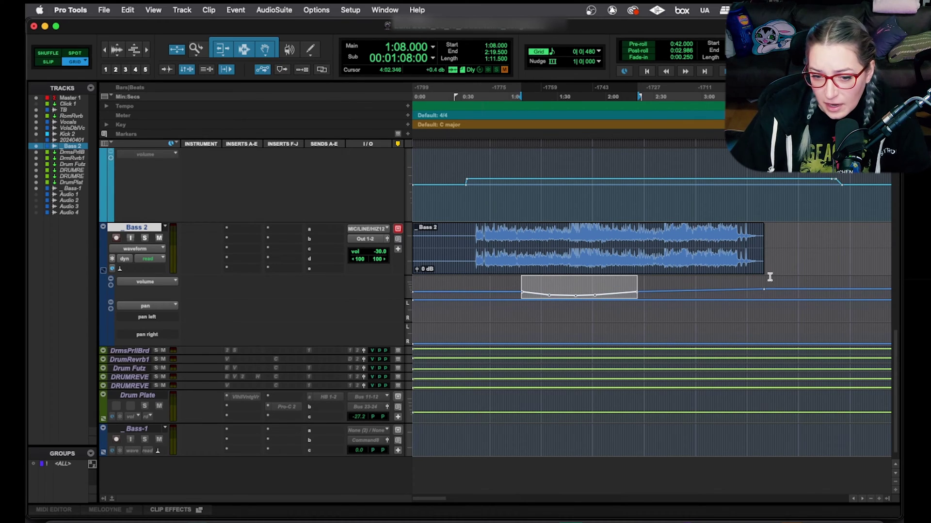
pyautogui.press('super+z')
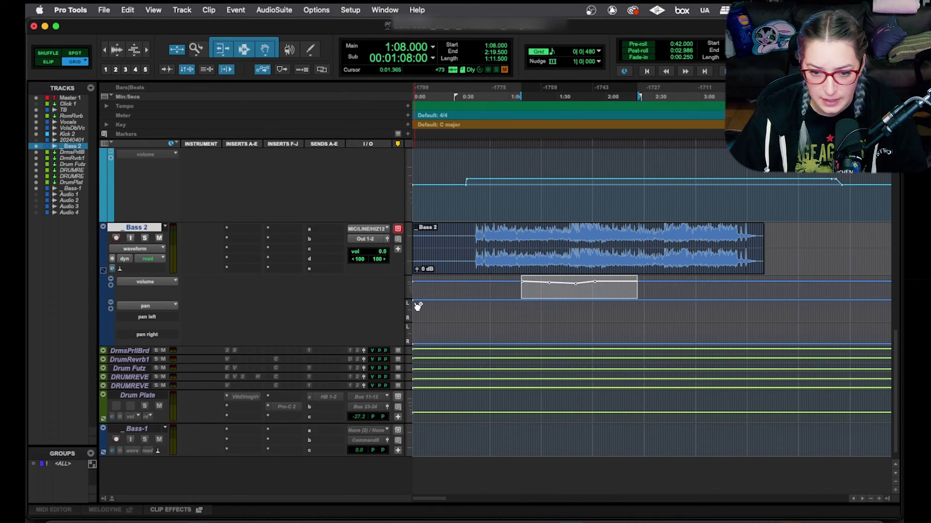
pyautogui.press('super+z')
pyautogui.press('super+z')
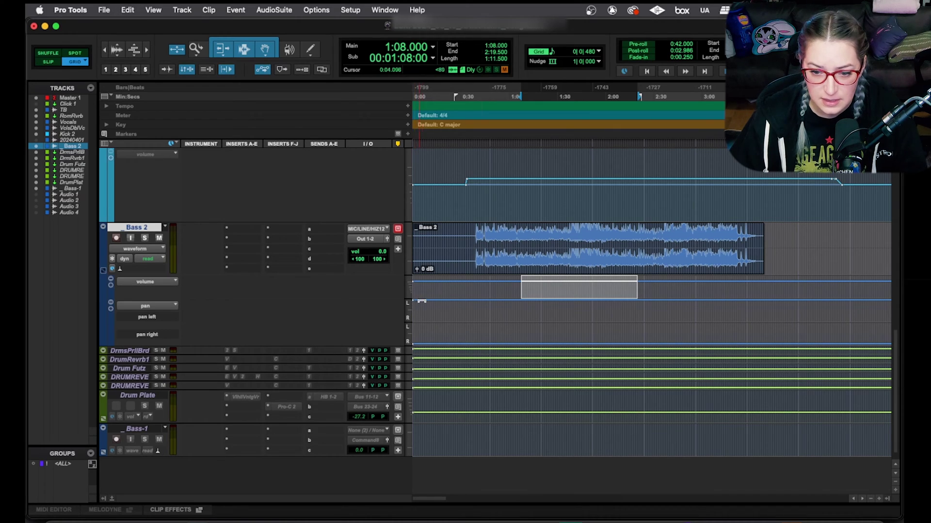
pyautogui.click(461, 292)
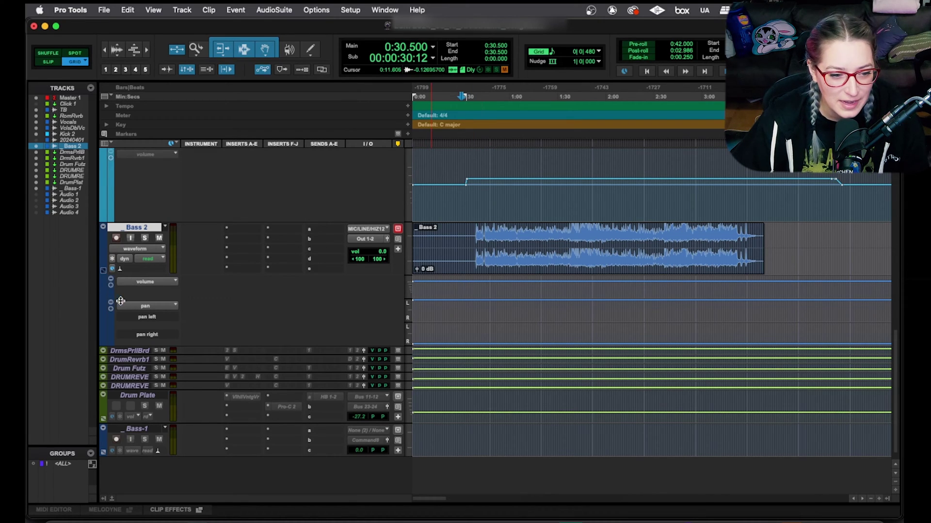
# Step: Enlarge Bass 2's volume and pan automation lanes, then switch to the Mix window
pyautogui.moveTo(121, 301); pyautogui.dragTo(139, 339)
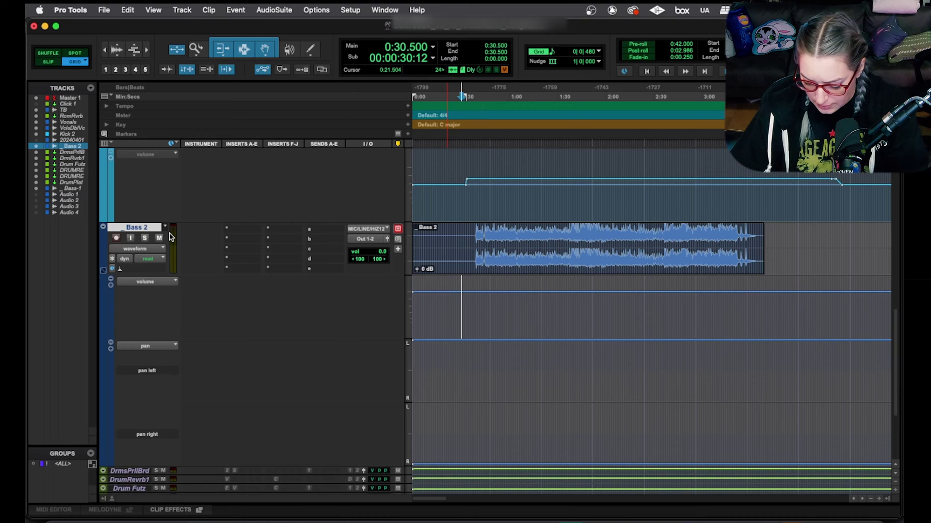
pyautogui.press('super+equal')
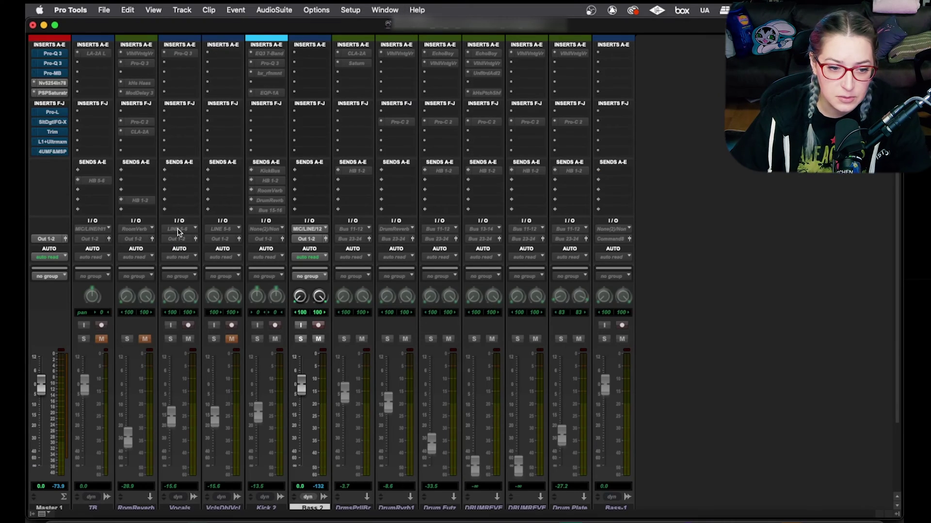
# Step: Set Bass 2's automation mode to off in the mixer and go back to the Edit window
pyautogui.scroll(-3, 352, 293)
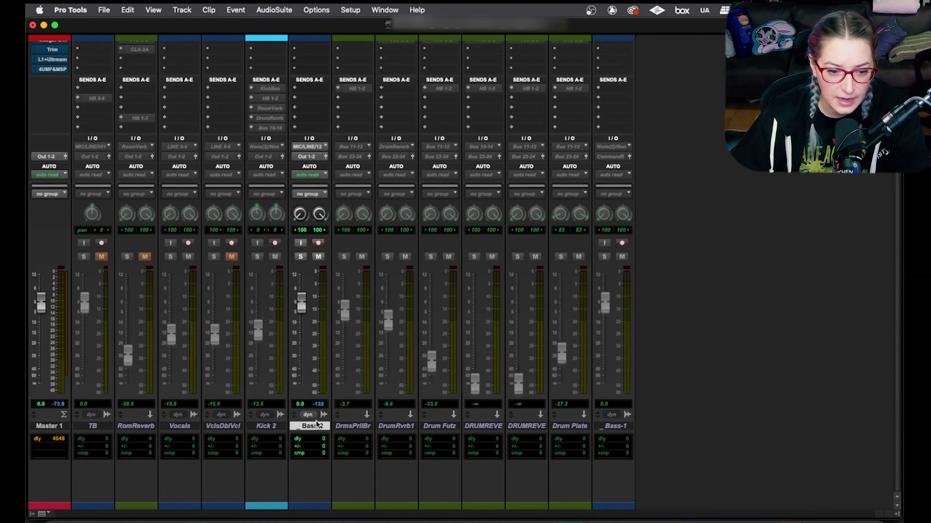
pyautogui.click(315, 175)
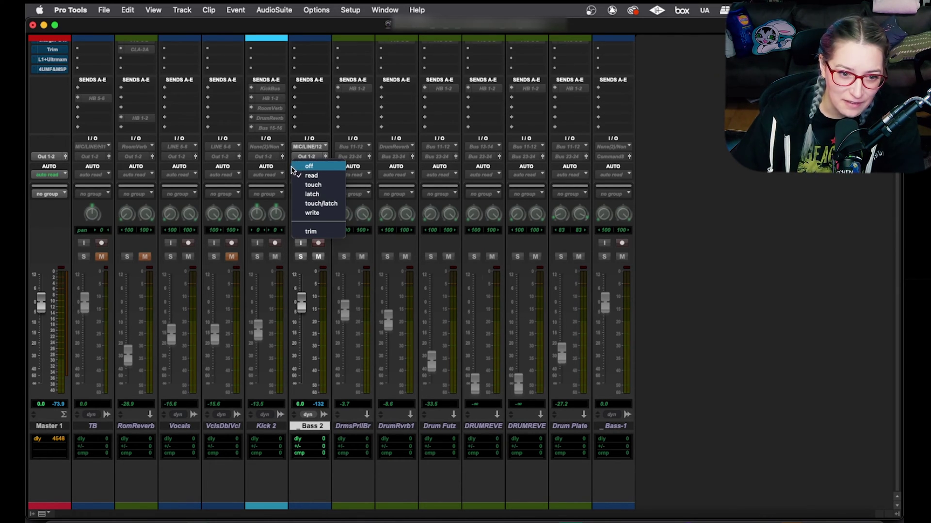
pyautogui.click(296, 168)
pyautogui.click(301, 175)
pyautogui.click(311, 183)
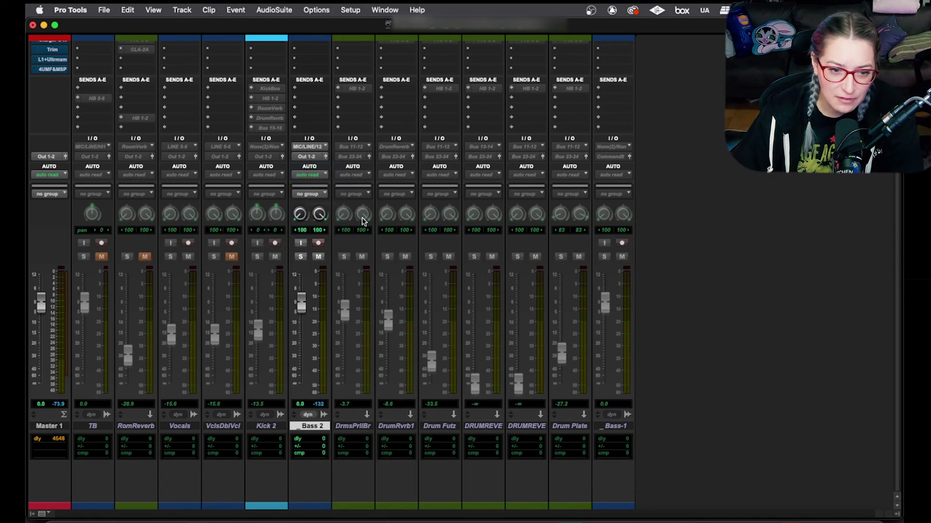
pyautogui.press('super+equal')
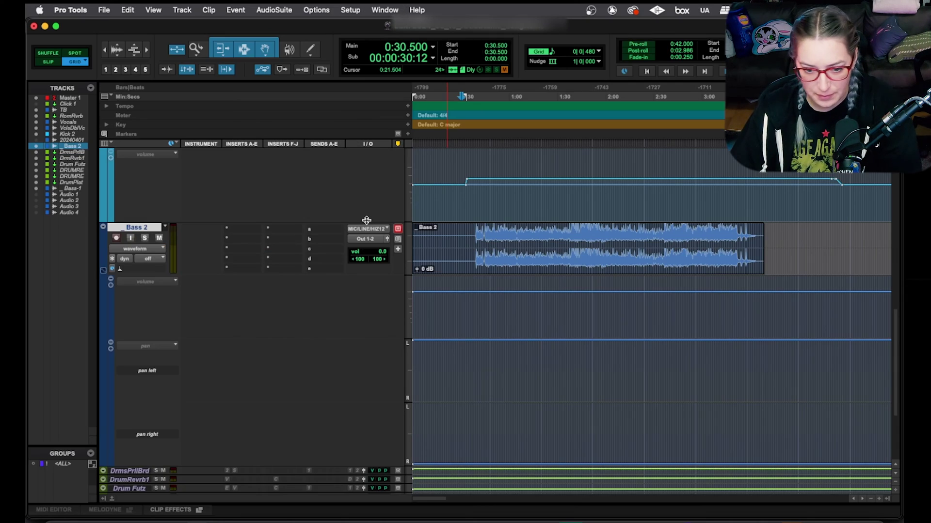
# Step: Draw a V-shaped dip near 0:40 in Bass 2's volume line and set the track to read
pyautogui.click(483, 292)
pyautogui.click(546, 292)
pyautogui.moveTo(512, 291); pyautogui.dragTo(512, 308)
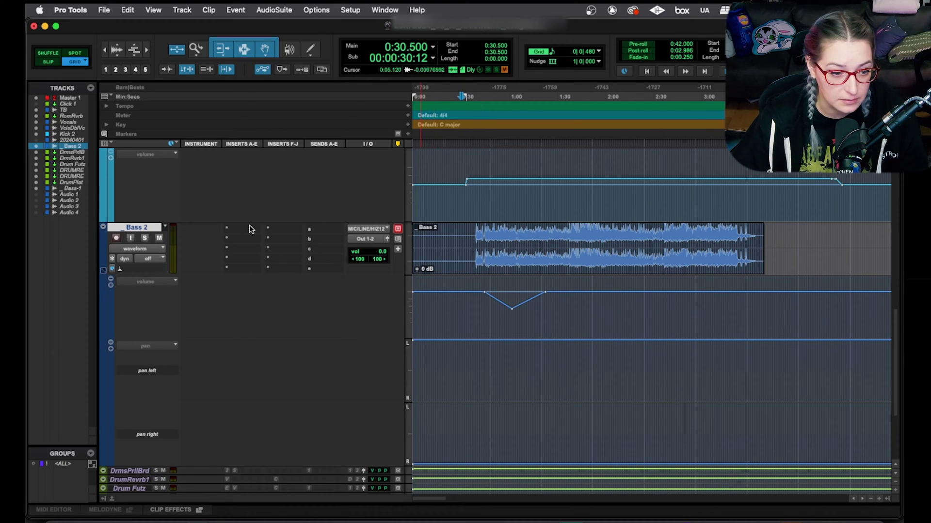
pyautogui.click(155, 261)
pyautogui.click(154, 272)
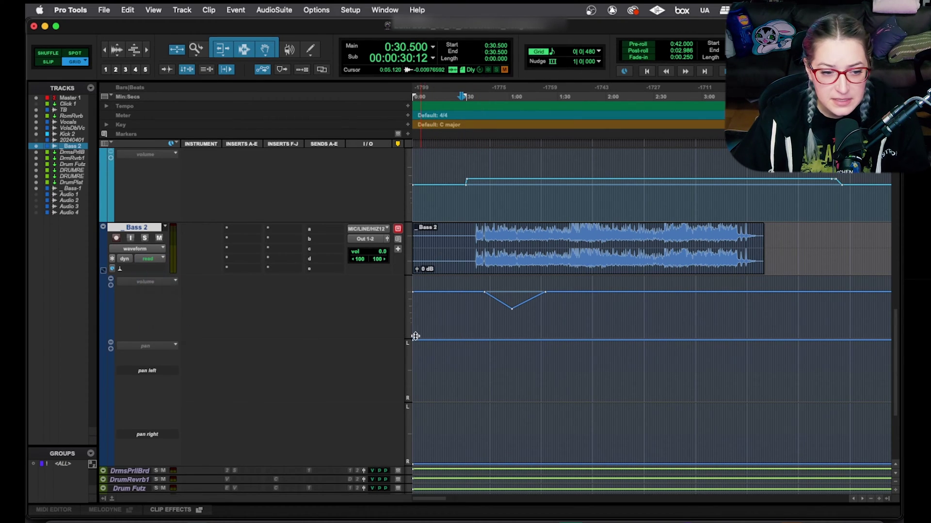
# Step: Play Bass 2 from 0:42.750 through the volume dip, watching the mixer, then stop
pyautogui.click(483, 302)
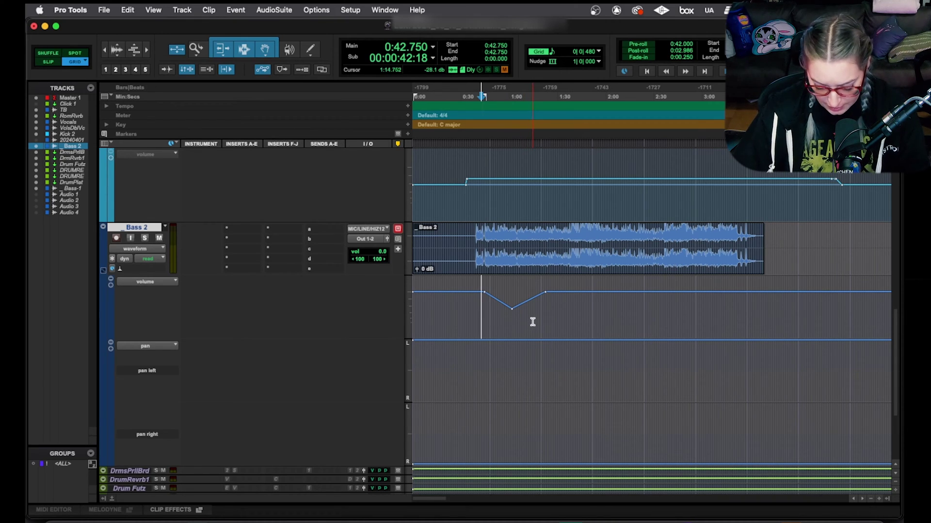
pyautogui.press('space')
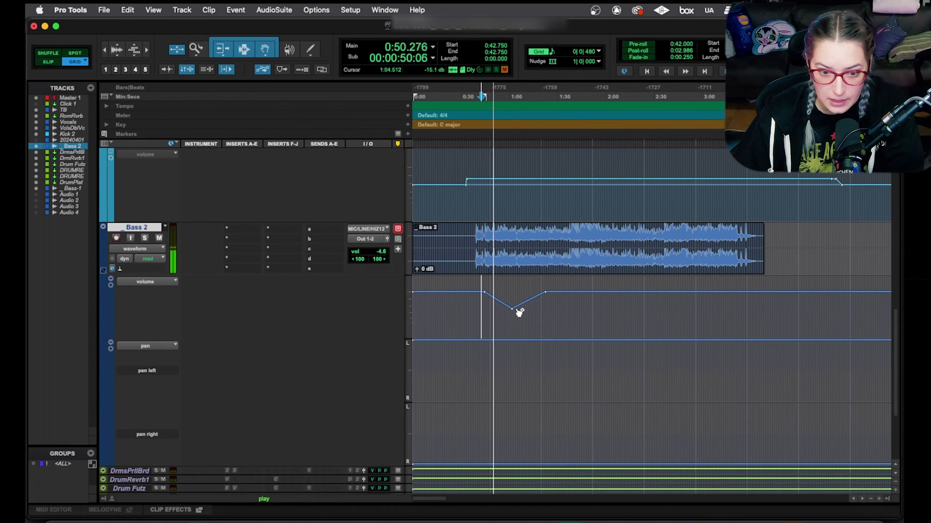
pyautogui.press('super+equal')
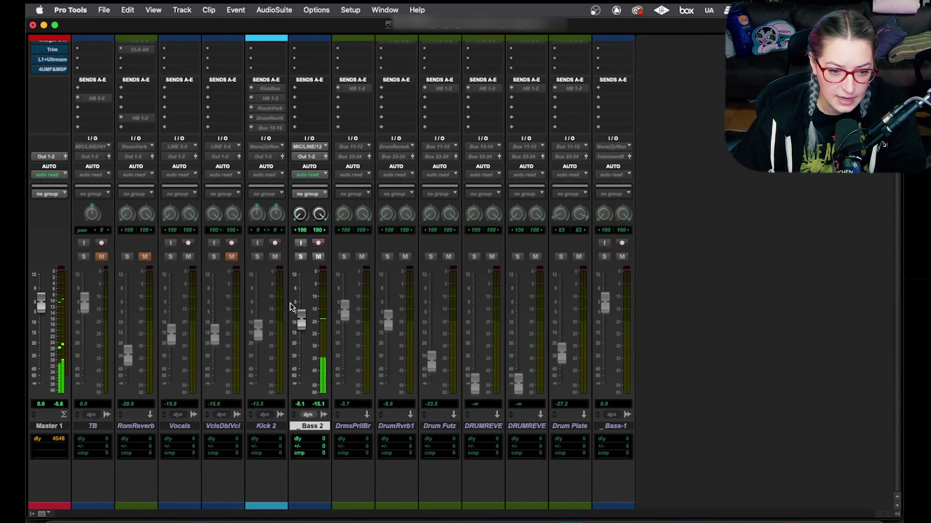
pyautogui.press('super+equal')
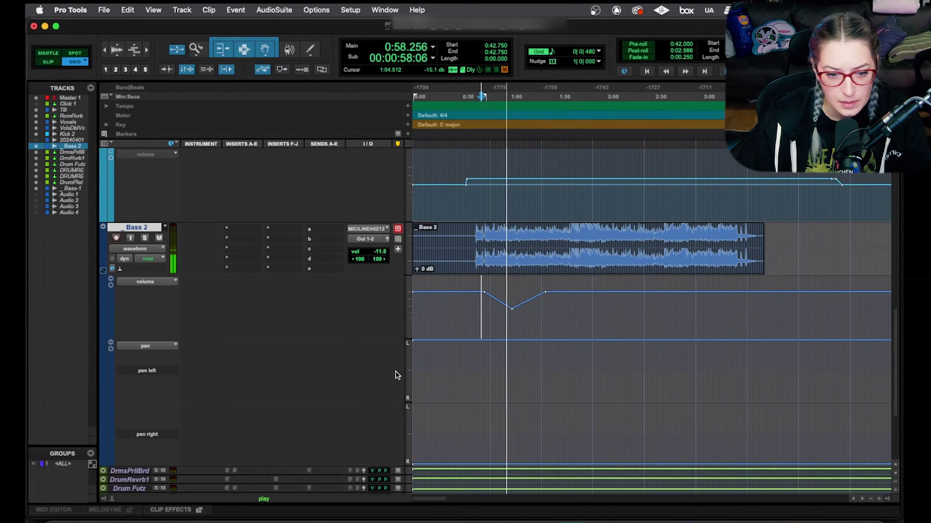
pyautogui.press('space')
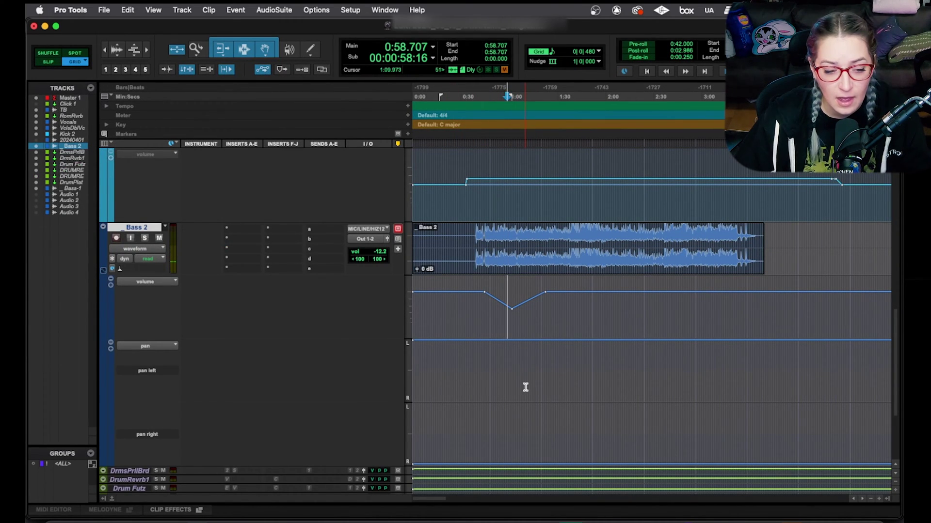
pyautogui.click(163, 259)
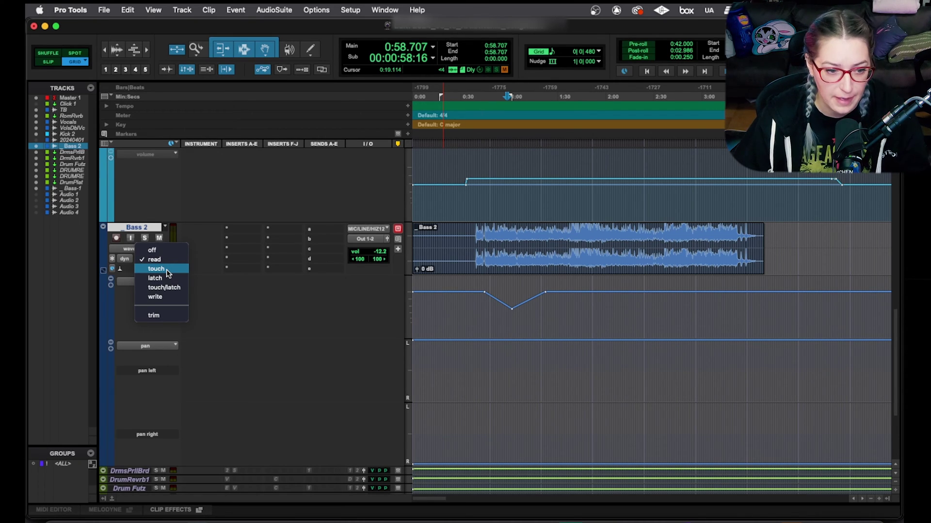
# Step: Choose touch mode for Bass 2, start at 1:32.250, test the fader while stopped, then play
pyautogui.press('Escape')
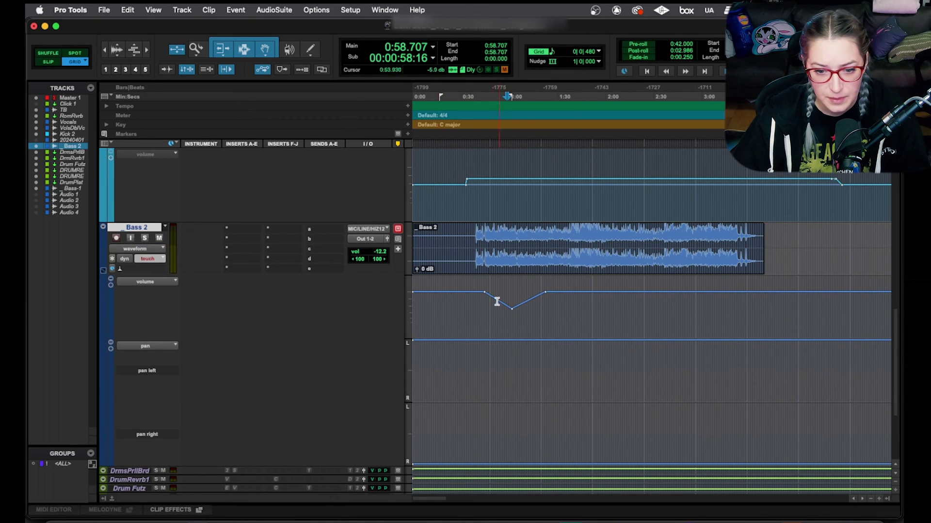
pyautogui.click(484, 314)
pyautogui.click(560, 309)
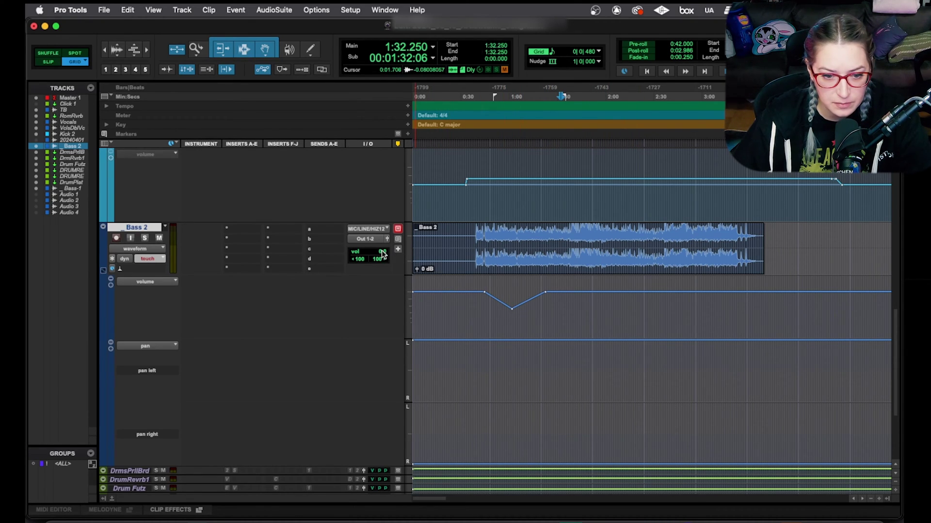
pyautogui.moveTo(383, 259)
pyautogui.mouseDown()
pyautogui.moveTo(385, 267)
pyautogui.moveTo(382, 259)
pyautogui.mouseUp()
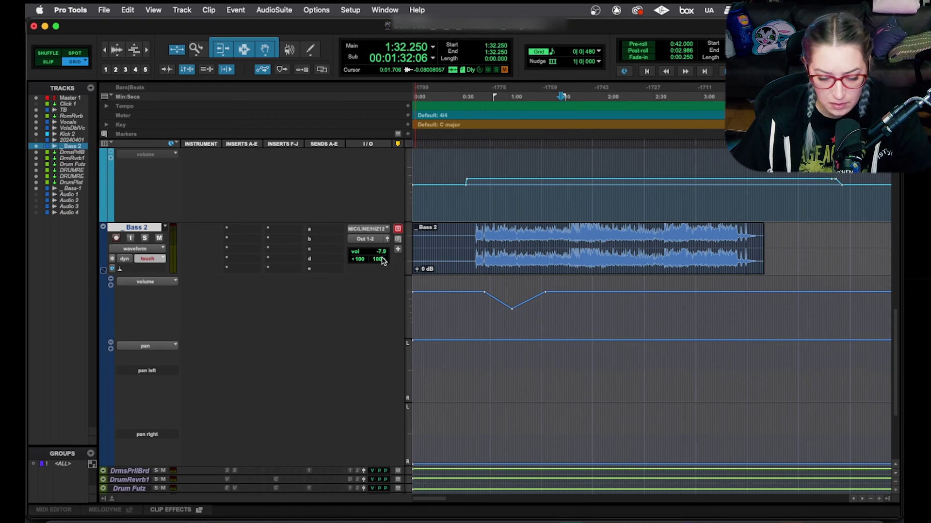
pyautogui.press('super+equal')
pyautogui.moveTo(298, 318)
pyautogui.mouseDown()
pyautogui.moveTo(301, 345)
pyautogui.moveTo(300, 317)
pyautogui.moveTo(302, 324)
pyautogui.mouseUp()
pyautogui.press('super+equal')
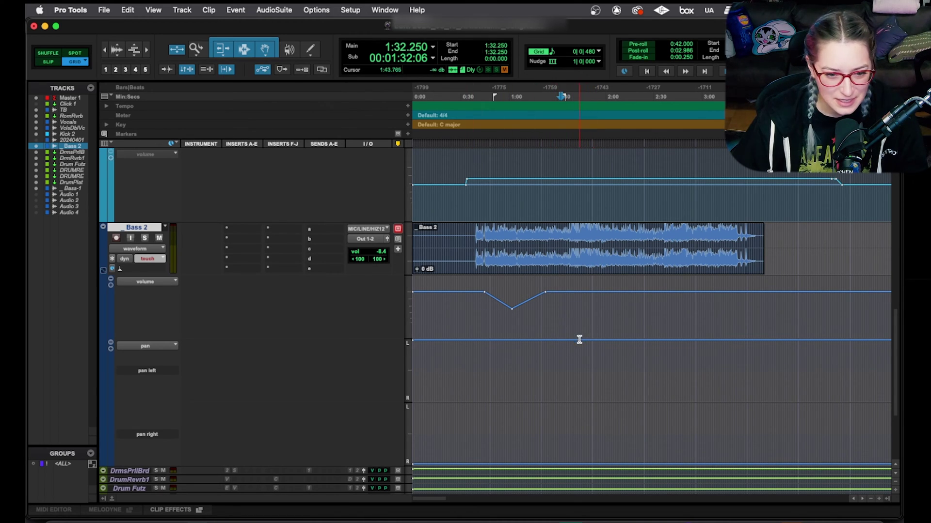
pyautogui.press('space')
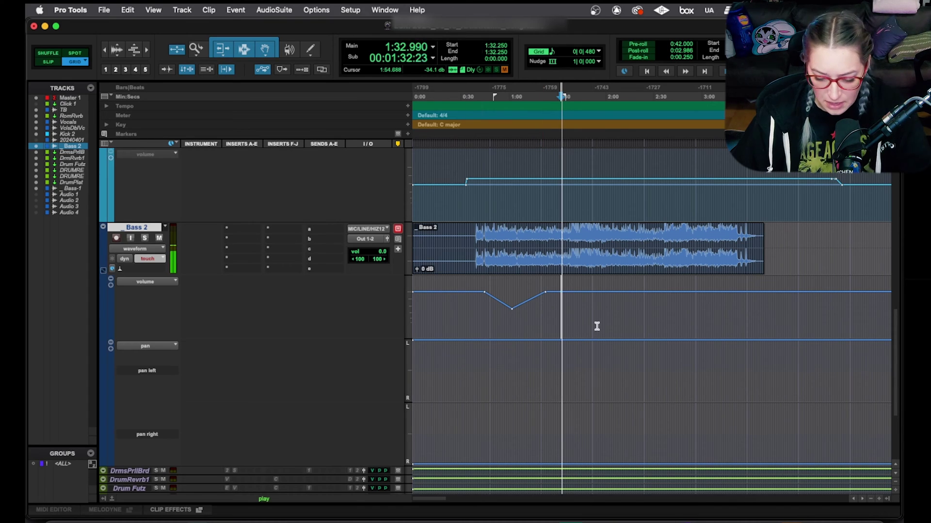
# Step: Ride Bass 2's volume and pan in touch mode during playback, then stop to commit the moves
pyautogui.press('super+bracketright')
pyautogui.press('super+bracketright')
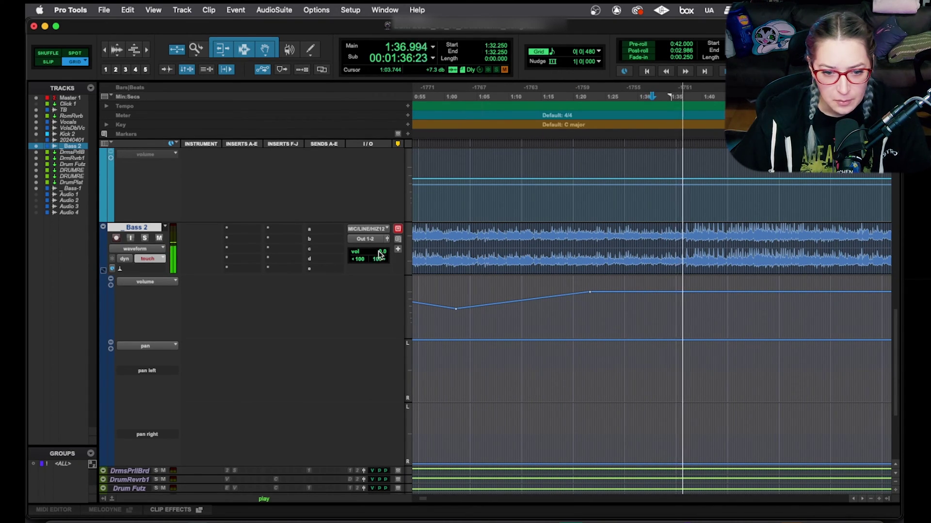
pyautogui.moveTo(367, 256)
pyautogui.mouseDown()
pyautogui.moveTo(379, 248)
pyautogui.moveTo(387, 270)
pyautogui.mouseUp()
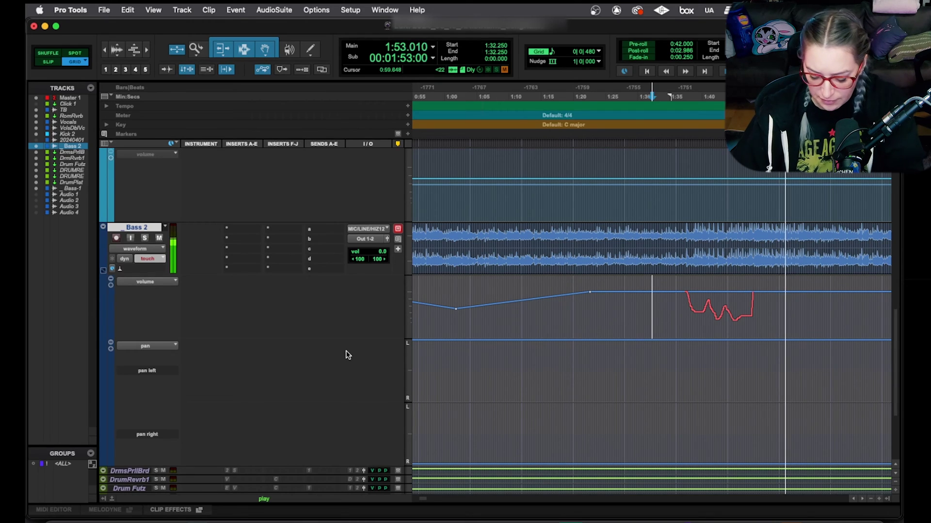
pyautogui.press('super+equal')
pyautogui.moveTo(307, 300); pyautogui.dragTo(304, 334)
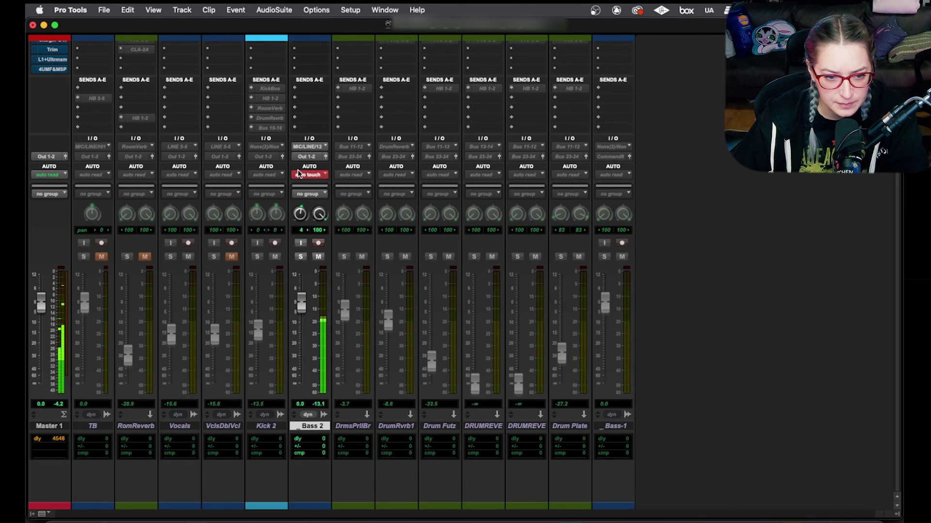
pyautogui.press('super+equal')
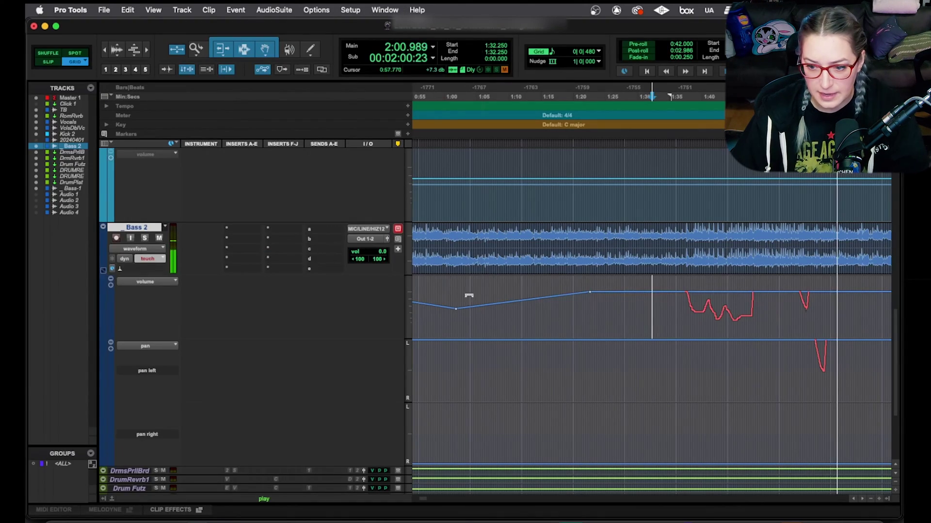
pyautogui.hscroll(3, 775, 363)
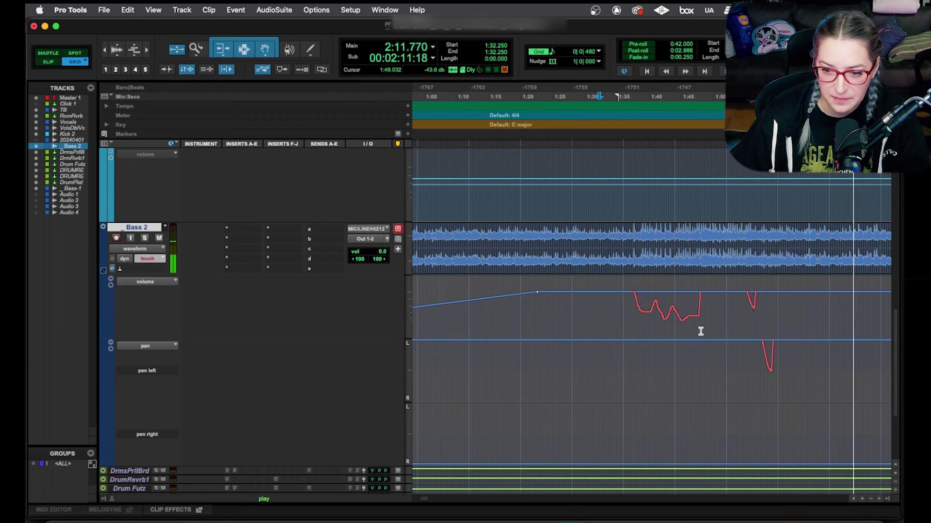
pyautogui.press('space')
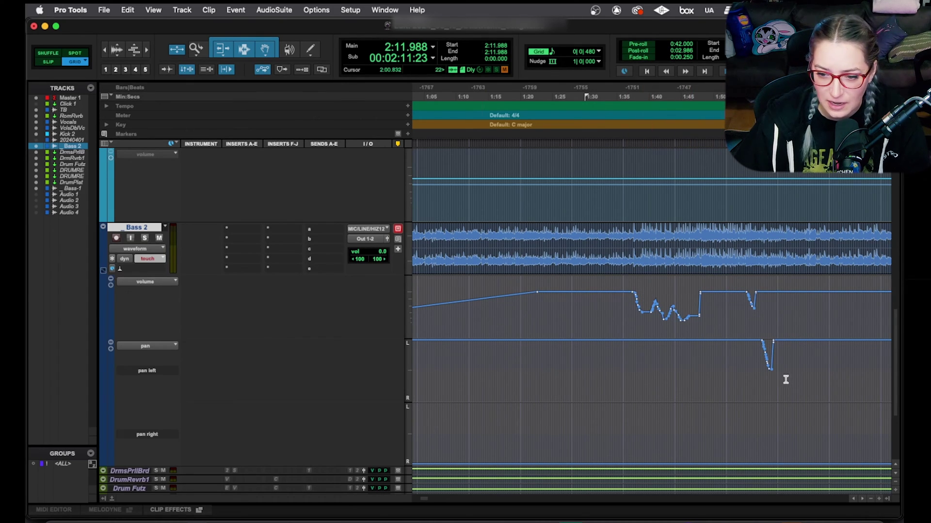
pyautogui.click(138, 258)
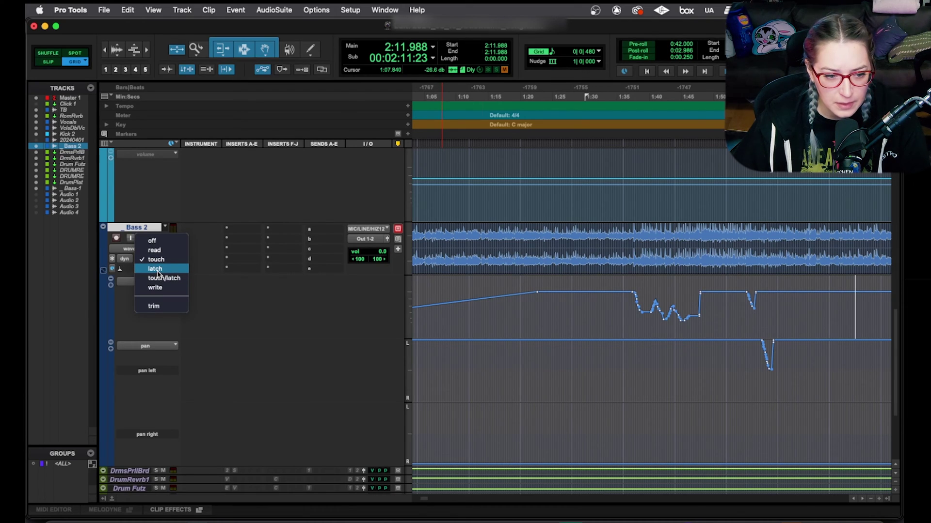
# Step: Set Bass 2 to latch mode and delete the old volume and pan dips
pyautogui.click(156, 269)
pyautogui.moveTo(611, 307); pyautogui.dragTo(771, 326)
pyautogui.press('Delete')
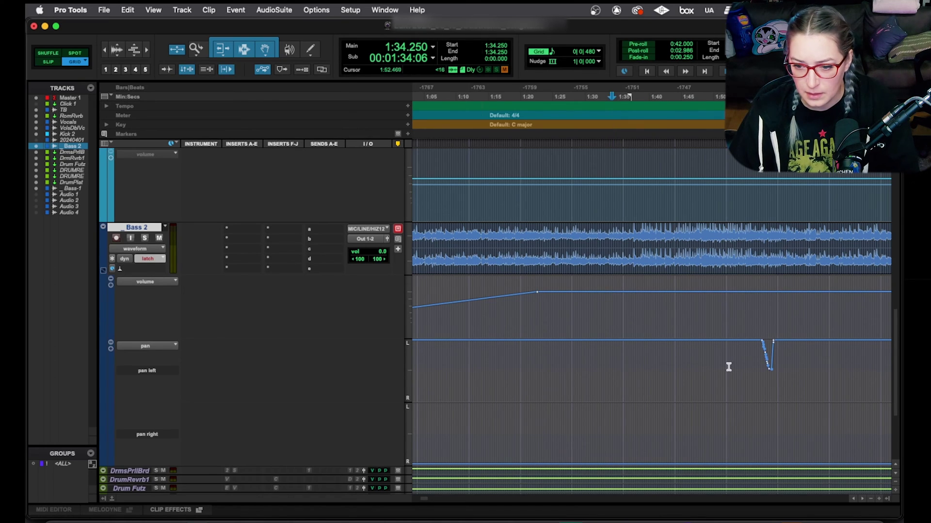
pyautogui.moveTo(729, 366); pyautogui.dragTo(821, 362)
pyautogui.press('Delete')
# Step: Play from 1:30.500, pull Bass 2's volume down to a held -29.0 dB, then stop
pyautogui.click(588, 313)
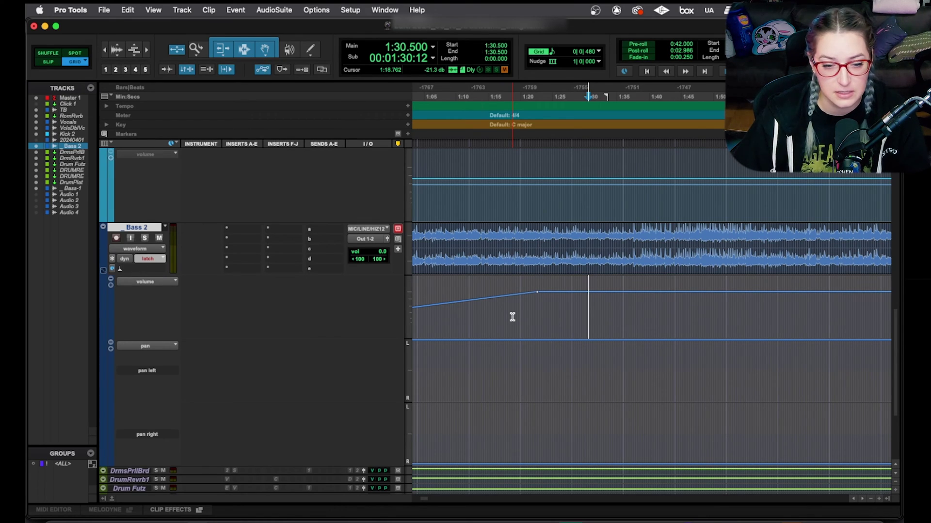
pyautogui.press('space')
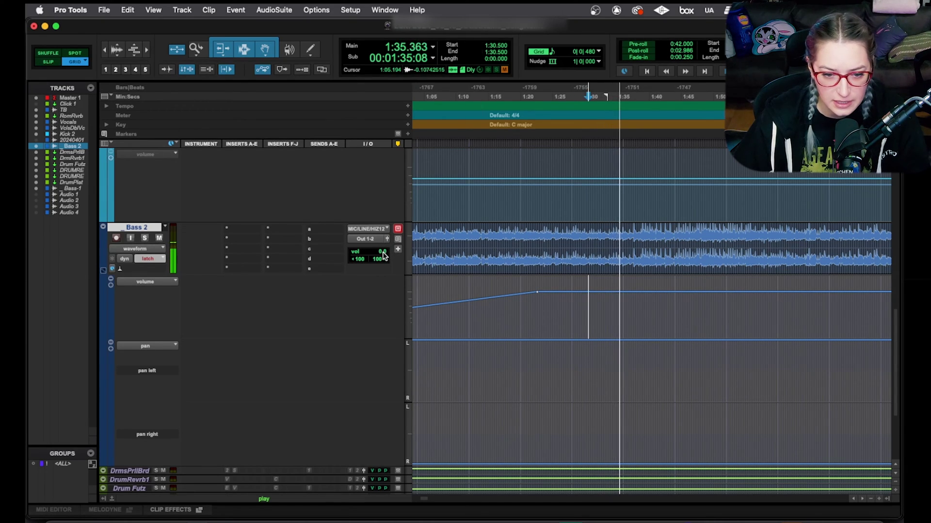
pyautogui.moveTo(383, 256); pyautogui.dragTo(387, 277)
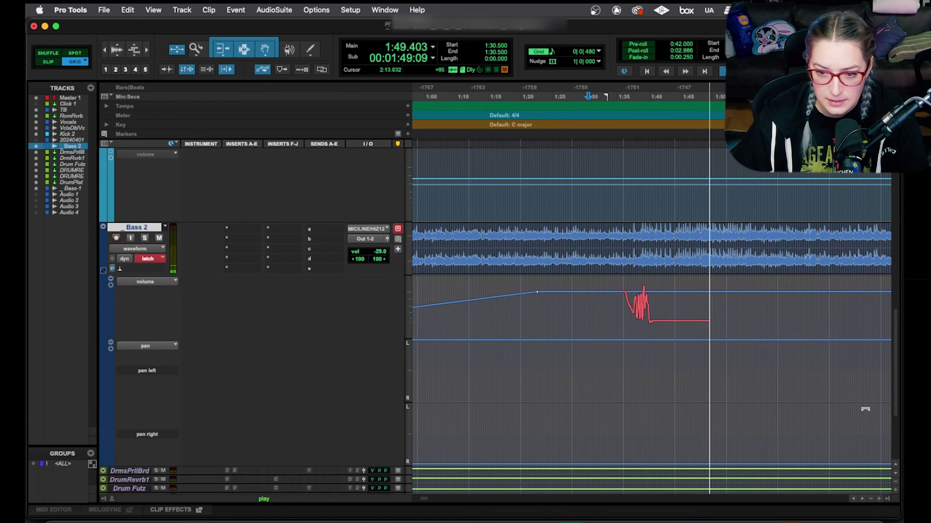
pyautogui.press('space')
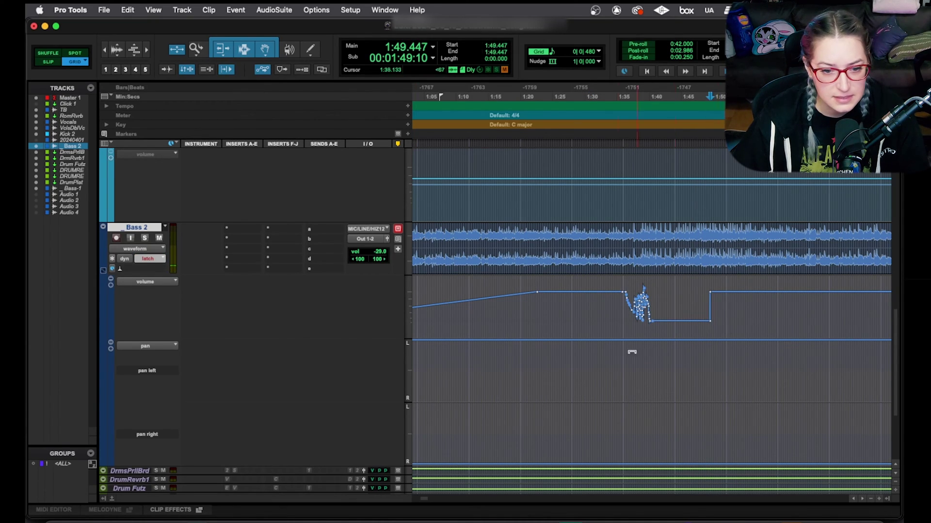
# Step: Set Bass 2 to touch/latch and delete the latch volume dip from 1:31.750 to 1:55.500
pyautogui.click(153, 262)
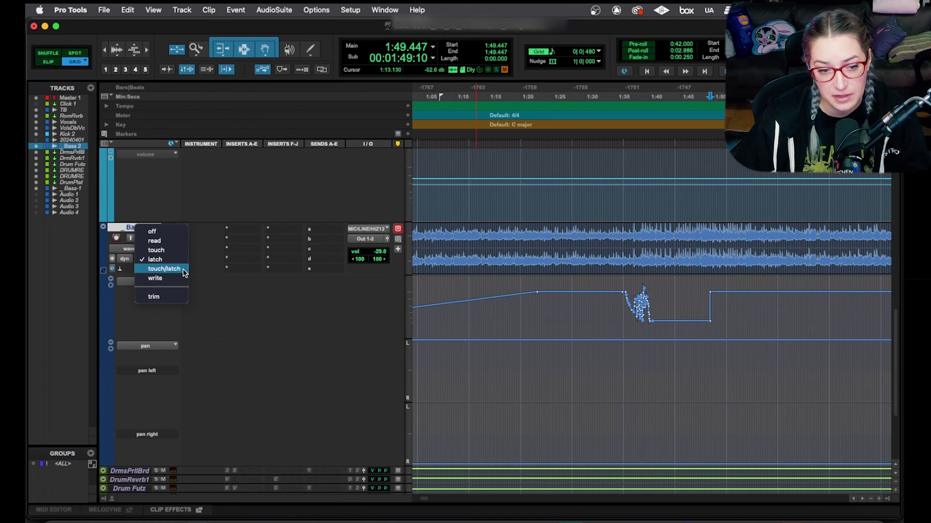
pyautogui.click(197, 269)
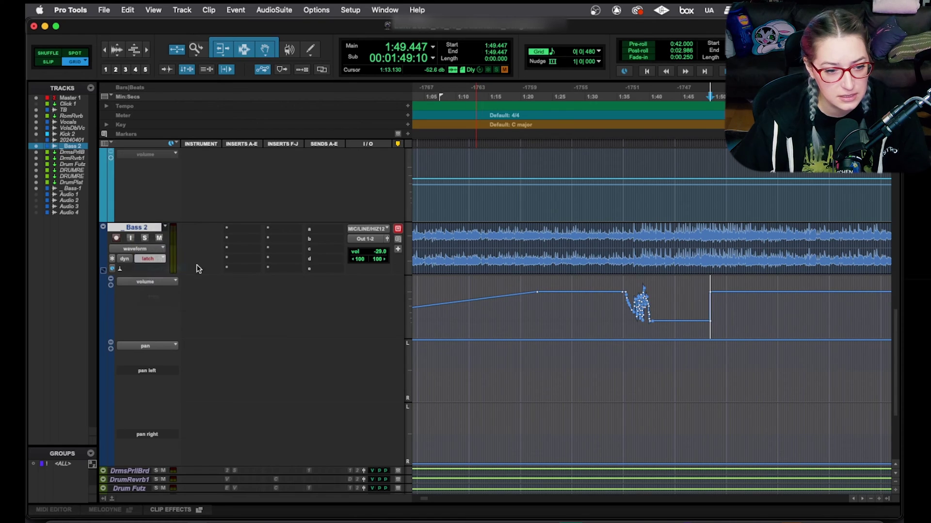
pyautogui.moveTo(595, 314); pyautogui.dragTo(750, 311)
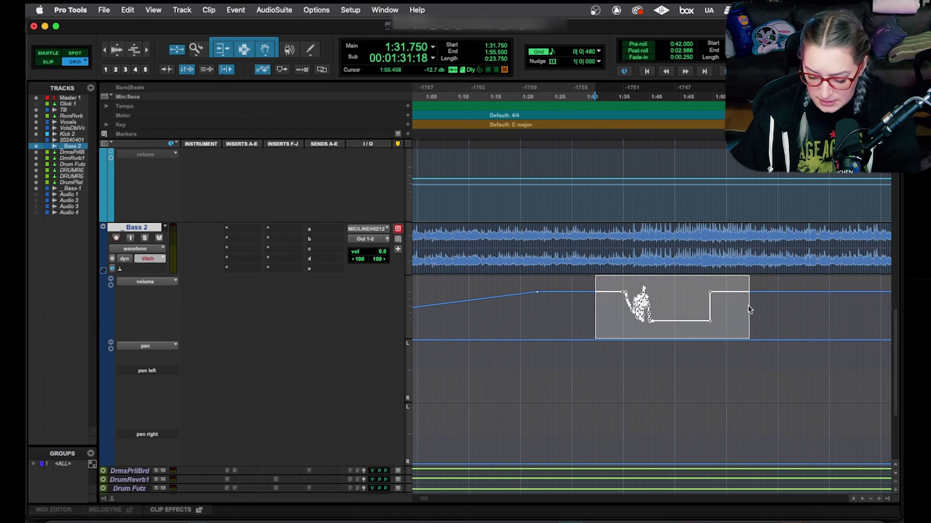
pyautogui.press('Delete')
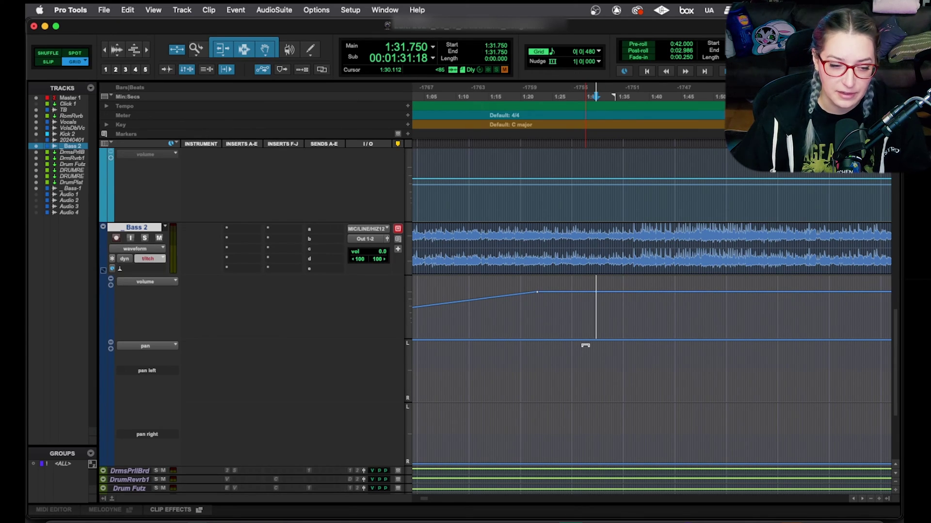
# Step: Record a brief volume dip and a held pan move during playback, then switch Bass 2 to write
pyautogui.press('space')
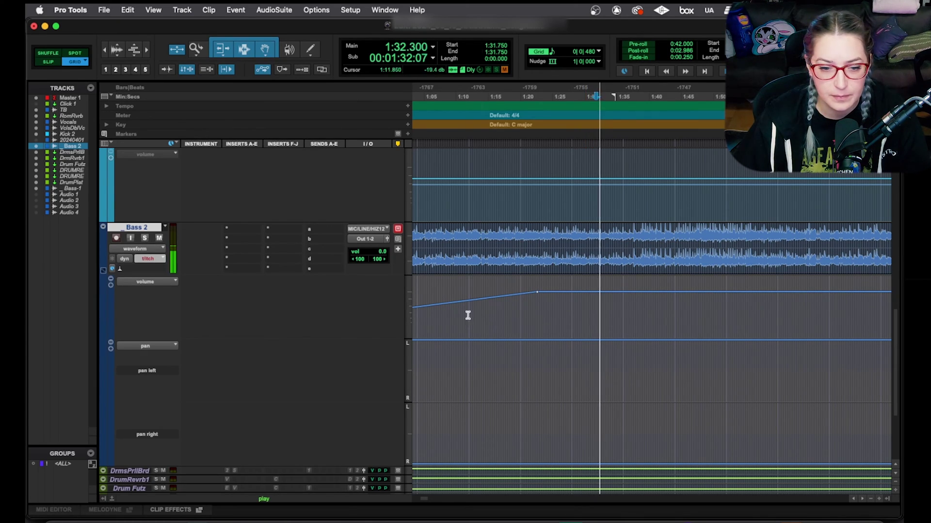
pyautogui.moveTo(382, 253)
pyautogui.mouseDown()
pyautogui.moveTo(385, 281)
pyautogui.moveTo(387, 272)
pyautogui.mouseUp()
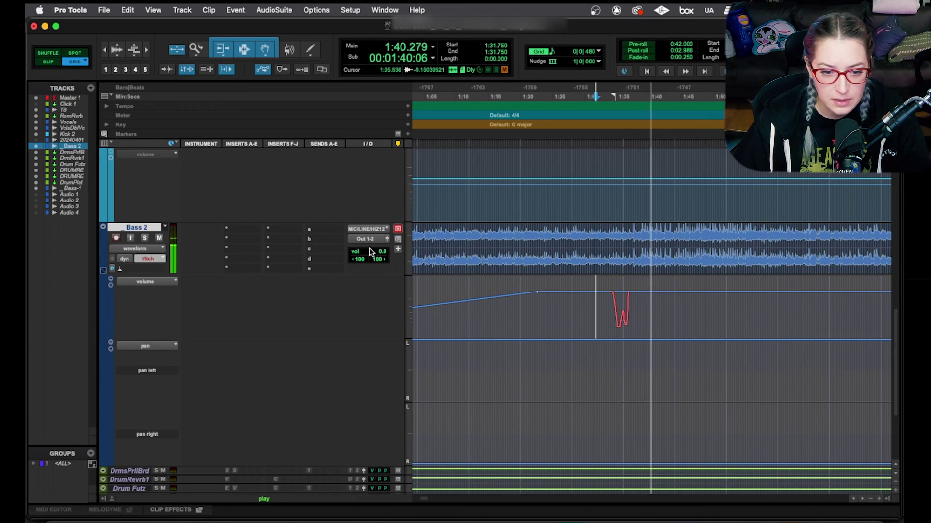
pyautogui.moveTo(358, 259); pyautogui.dragTo(390, 256)
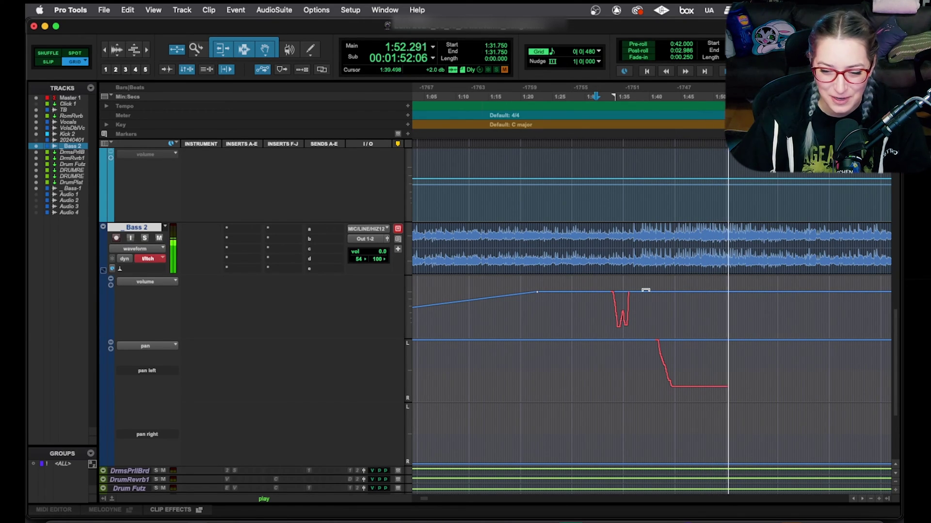
pyautogui.press('space')
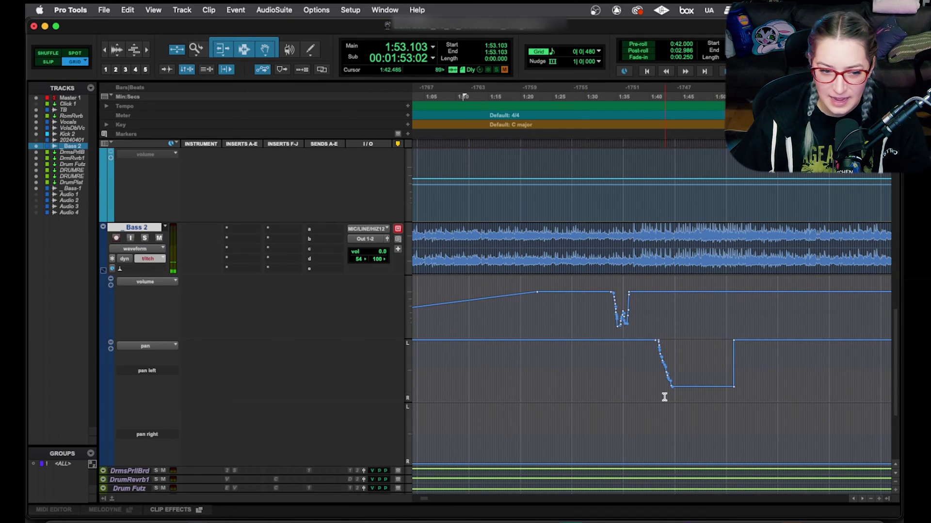
pyautogui.click(147, 259)
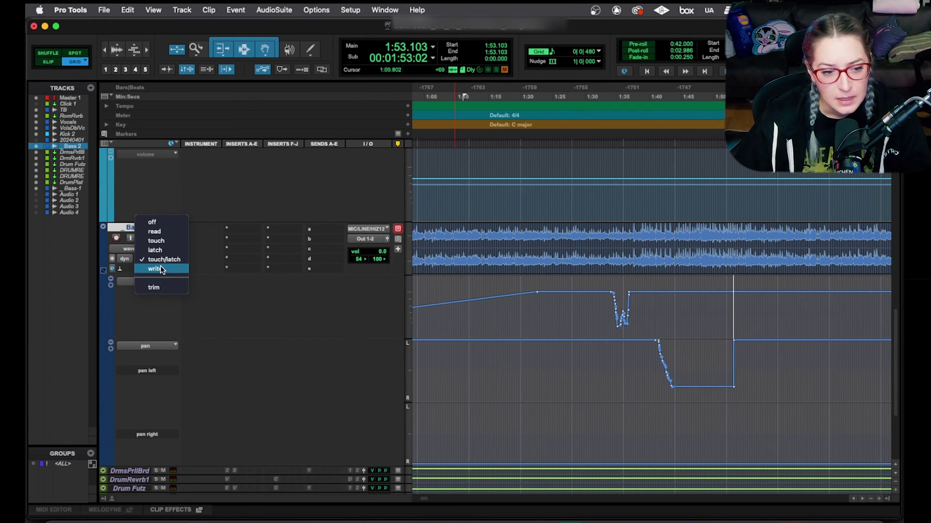
pyautogui.click(162, 269)
# Step: Delete Bass 2's existing volume dip and pan dip
pyautogui.moveTo(601, 303); pyautogui.dragTo(658, 294)
pyautogui.press('Delete')
pyautogui.moveTo(644, 386); pyautogui.dragTo(749, 369)
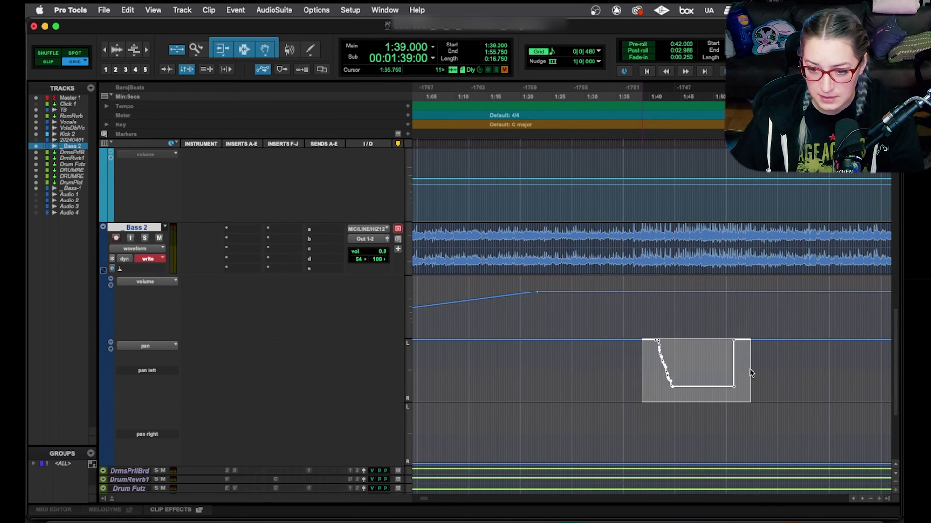
pyautogui.press('Delete')
# Step: Write a new pass from 1:25.250, swinging the Bass 2 pan knob and back
pyautogui.click(554, 379)
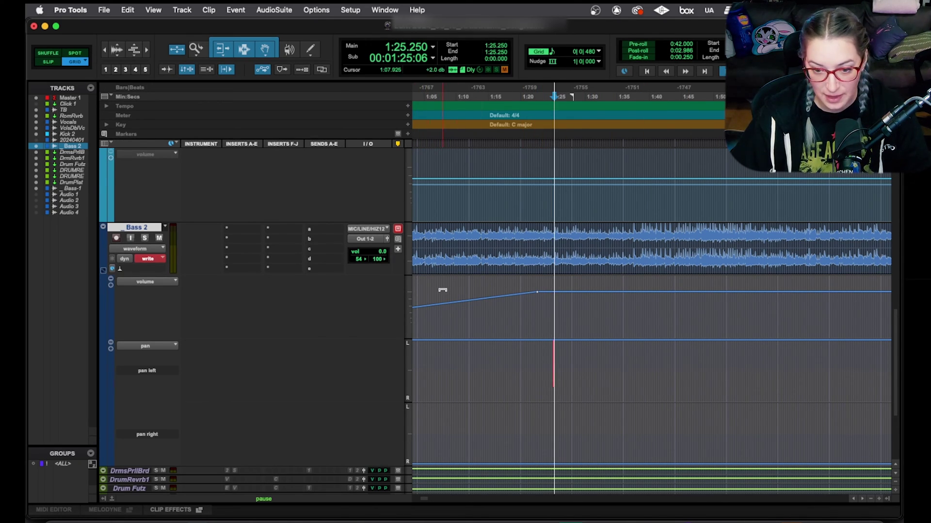
pyautogui.press('space')
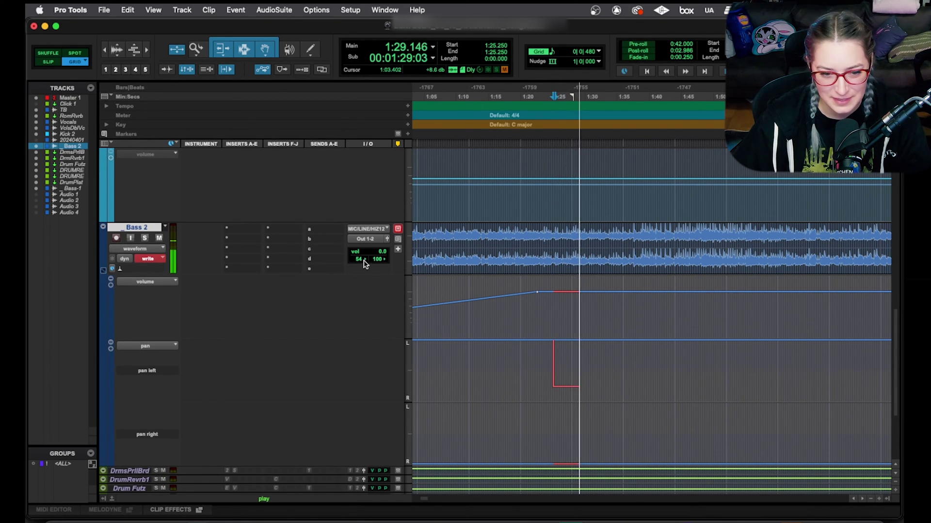
pyautogui.moveTo(358, 258); pyautogui.dragTo(302, 265)
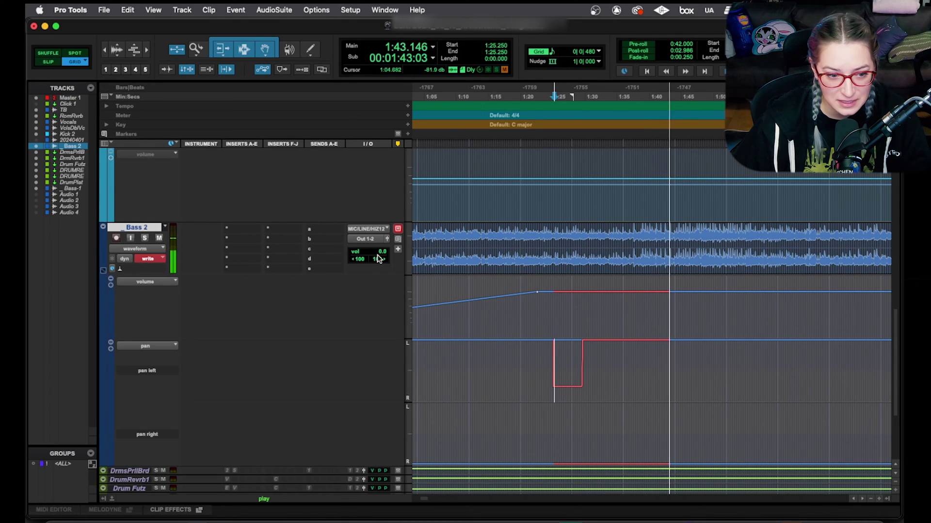
pyautogui.moveTo(379, 259)
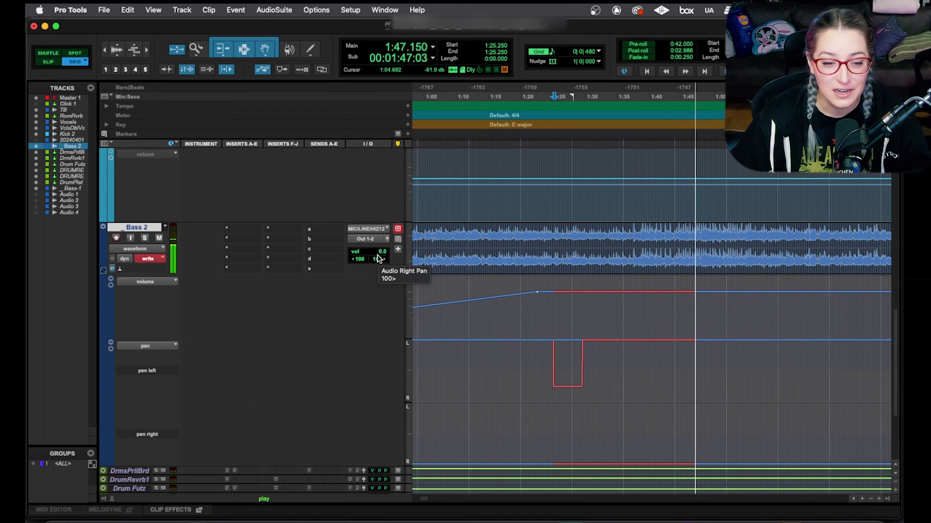
pyautogui.press('space')
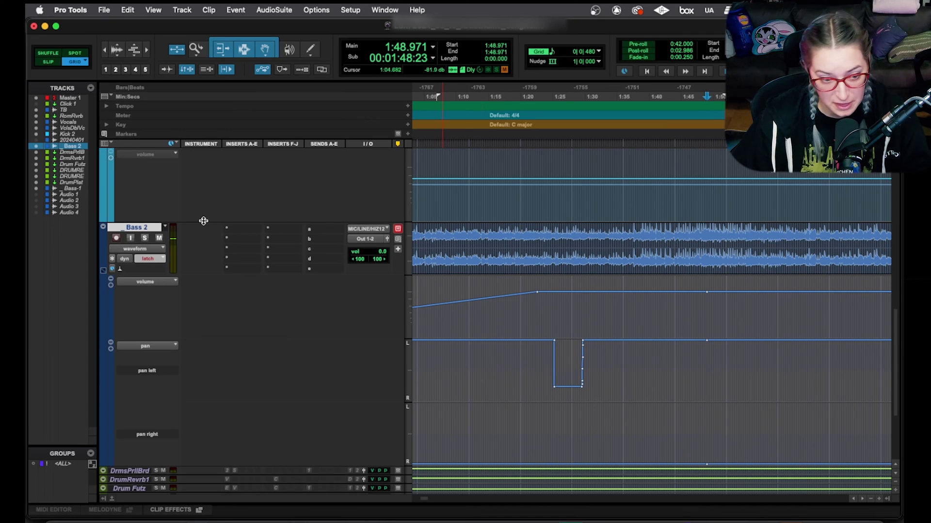
# Step: Return Bass 2 to Read automation mode and dismiss the elastic audio menu
pyautogui.click(148, 260)
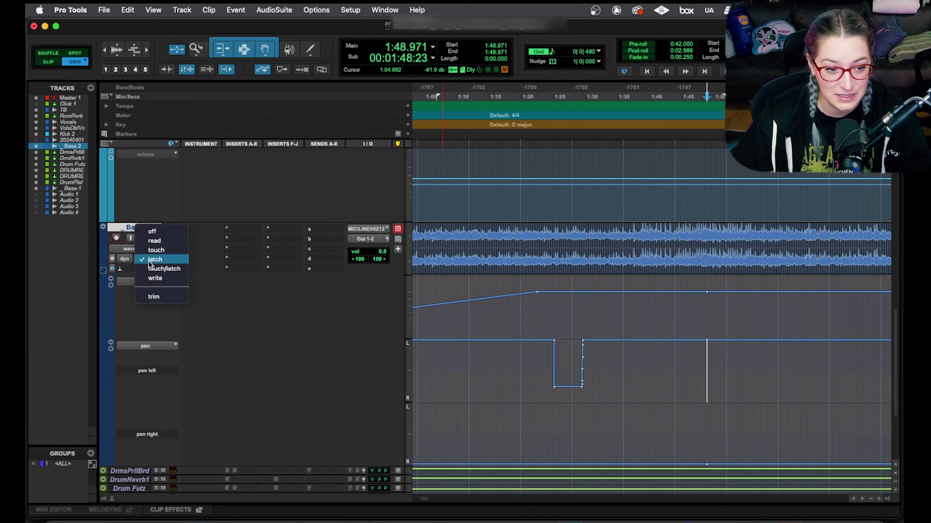
pyautogui.click(166, 244)
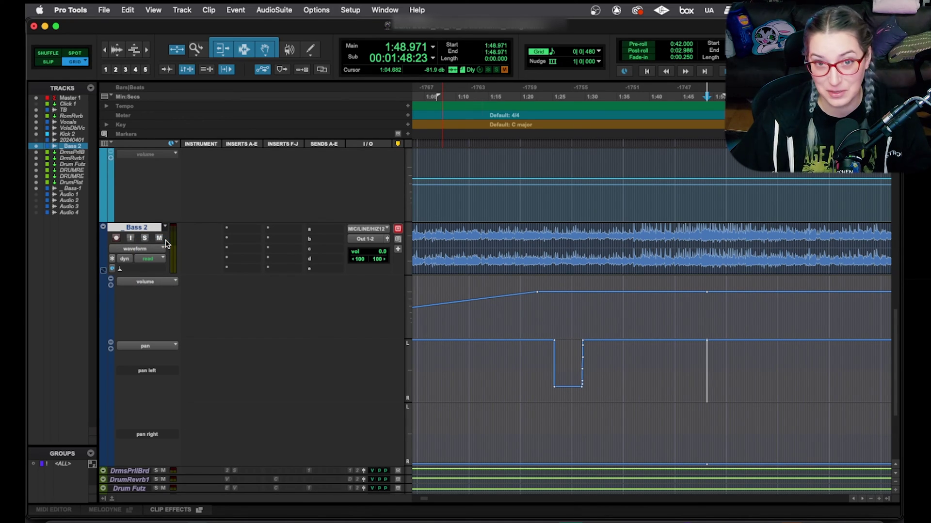
pyautogui.click(157, 266)
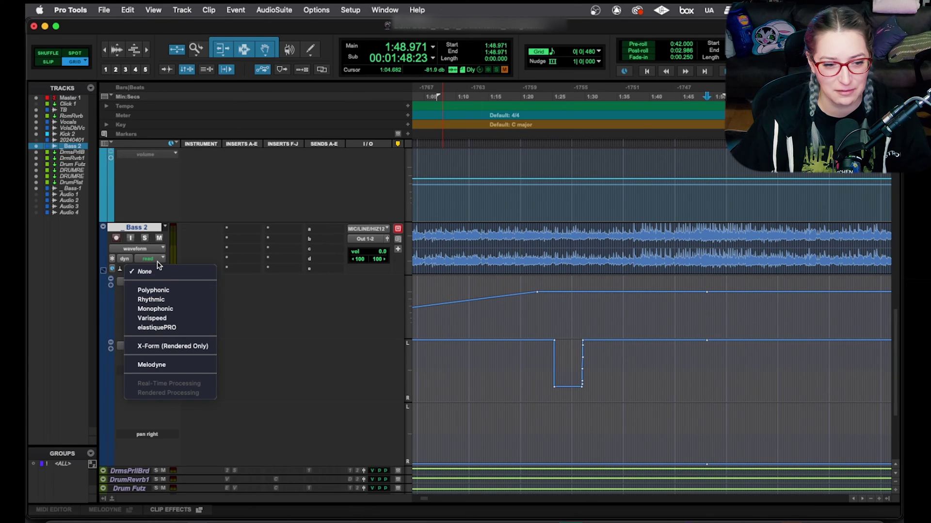
pyautogui.press('Escape')
# Step: Select 1:24 to 1:49.5 in Bass 2's pan lane
pyautogui.click(156, 259)
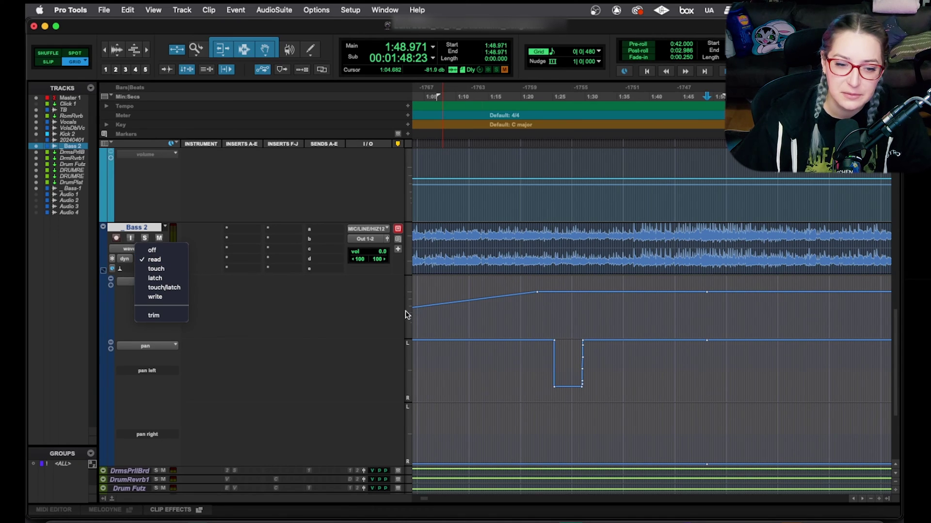
pyautogui.click(544, 356)
pyautogui.moveTo(545, 359); pyautogui.dragTo(725, 347)
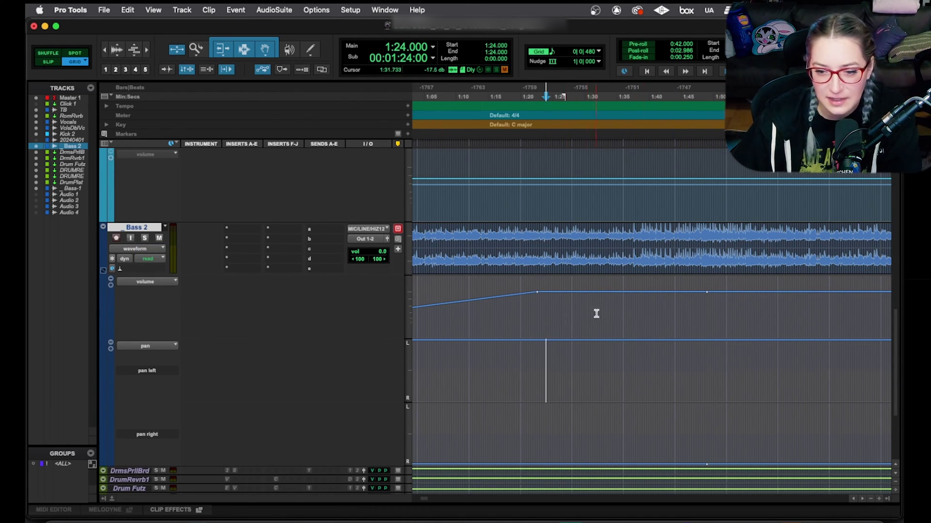
# Step: Delete Bass 2's volume automation from 1:34.750 to 1:51 and switch to Trim mode
pyautogui.moveTo(614, 313); pyautogui.dragTo(720, 310)
pyautogui.press('Delete')
pyautogui.click(683, 437)
pyautogui.click(147, 258)
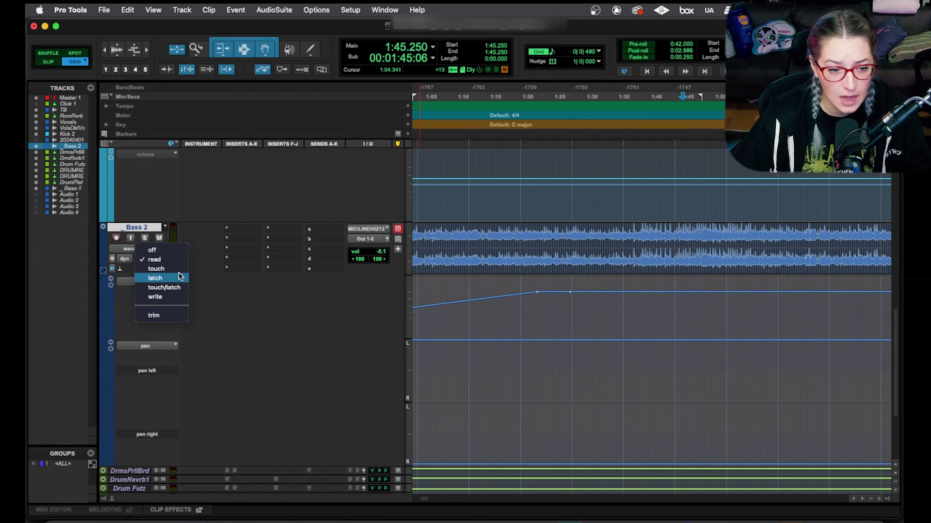
pyautogui.click(166, 315)
# Step: Trim the volume dip segments deeper and add a breakpoint near 0:50, ending at 0:44
pyautogui.click(586, 318)
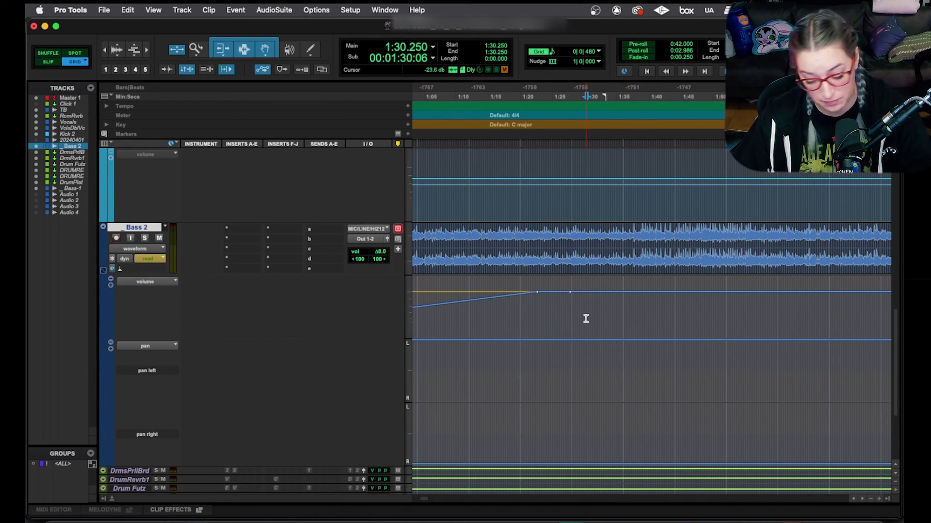
pyautogui.press('Return')
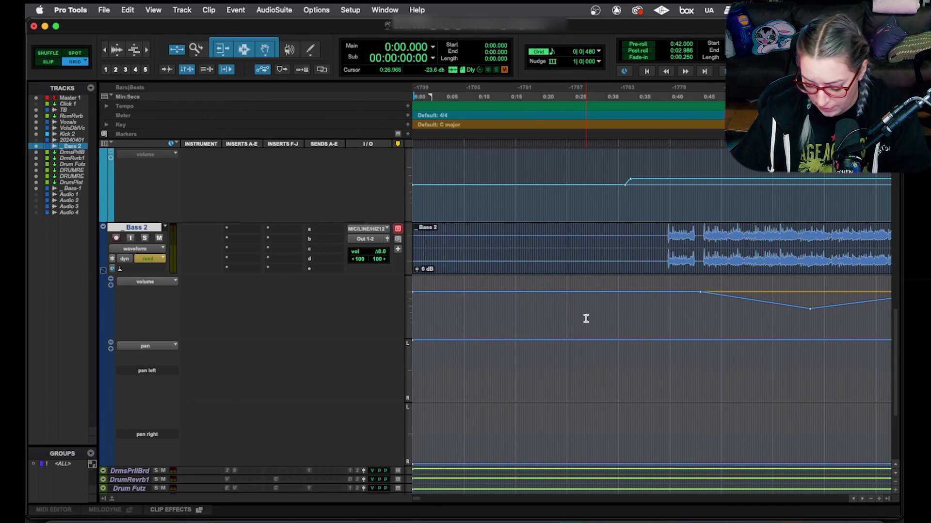
pyautogui.press('super+bracketleft')
pyautogui.press('super+bracketleft')
pyautogui.click(529, 320)
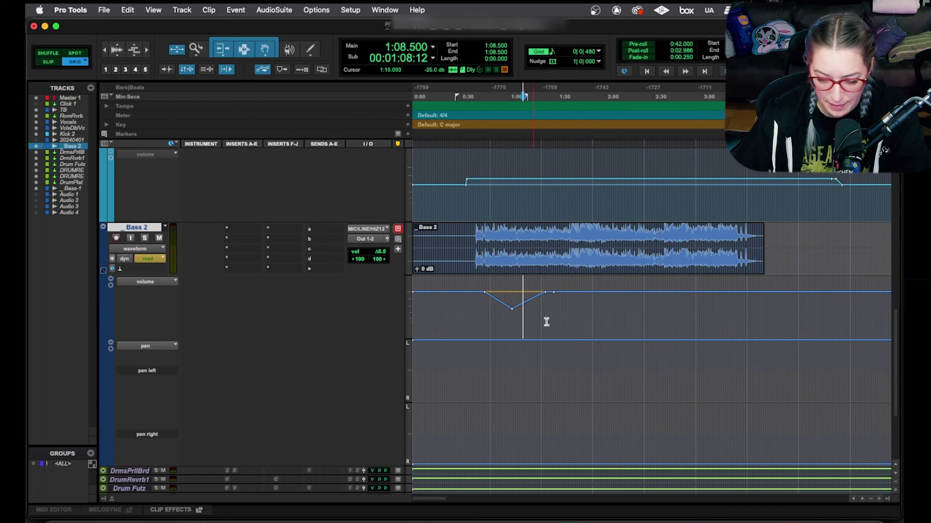
pyautogui.press('super+bracketright')
pyautogui.press('super+bracketright')
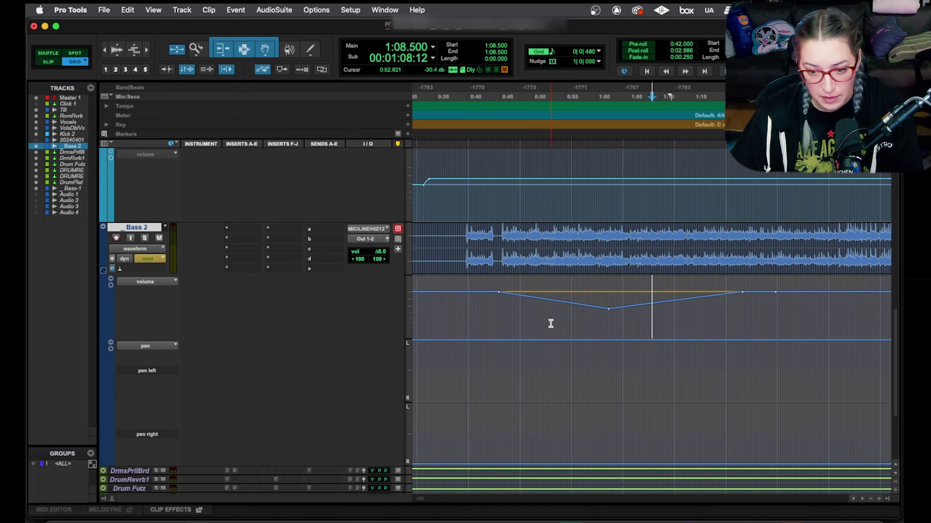
pyautogui.hscroll(4, 551, 323)
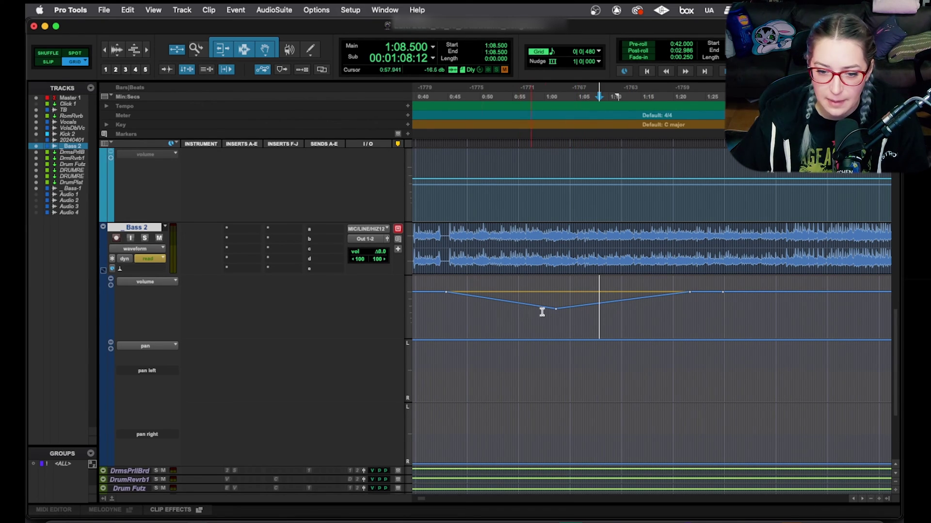
pyautogui.click(606, 305)
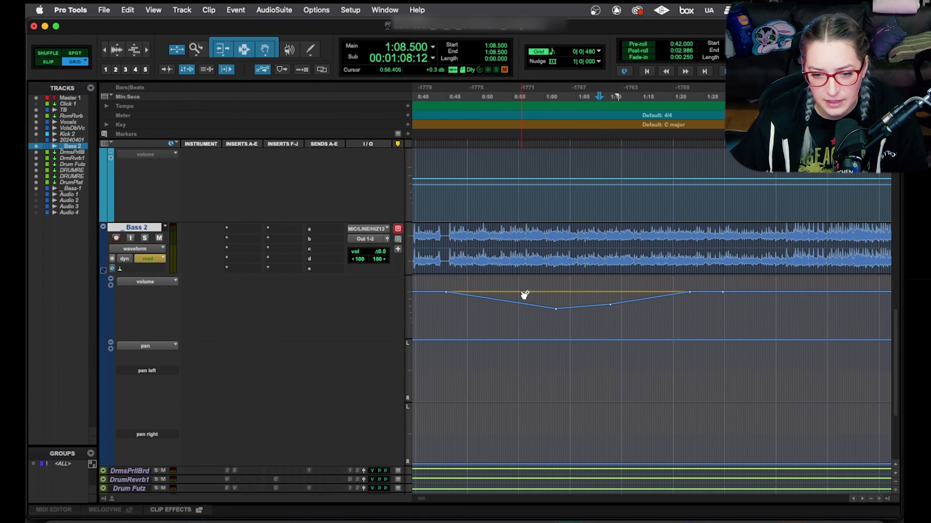
pyautogui.click(518, 308)
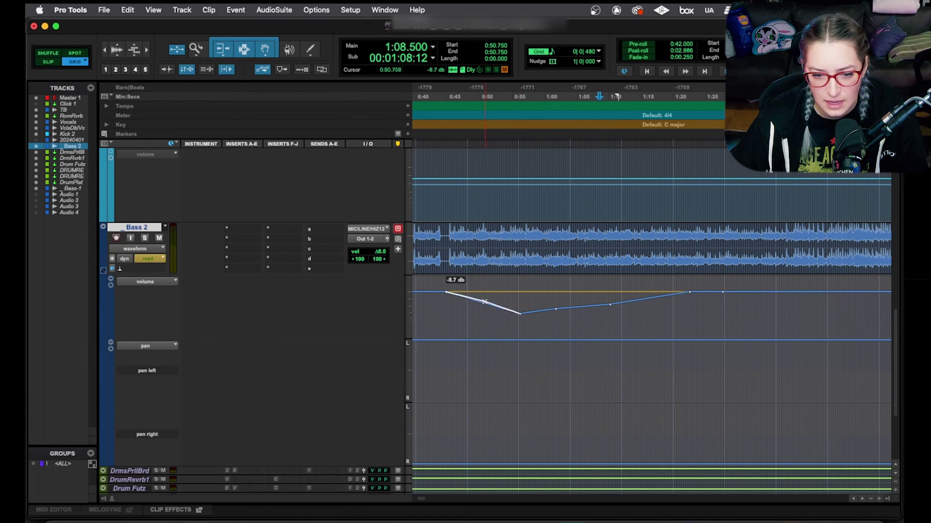
pyautogui.click(494, 303)
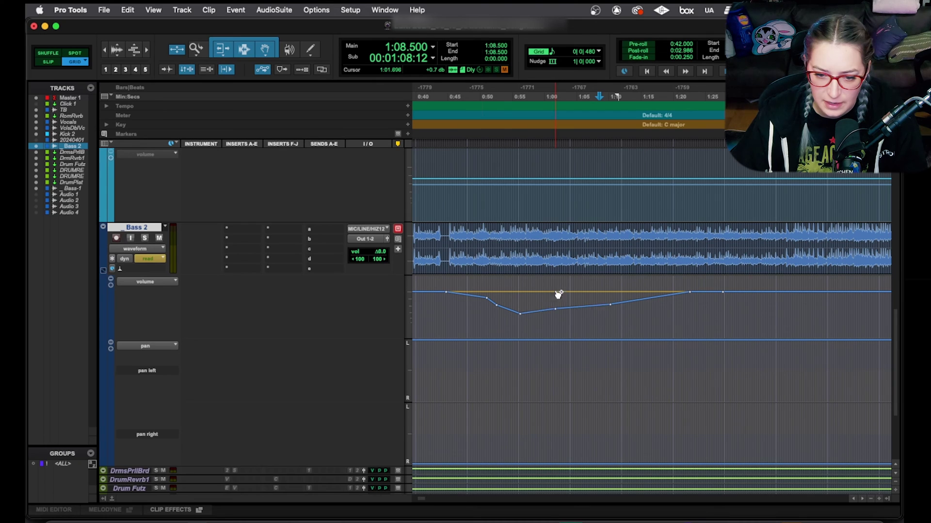
pyautogui.click(441, 293)
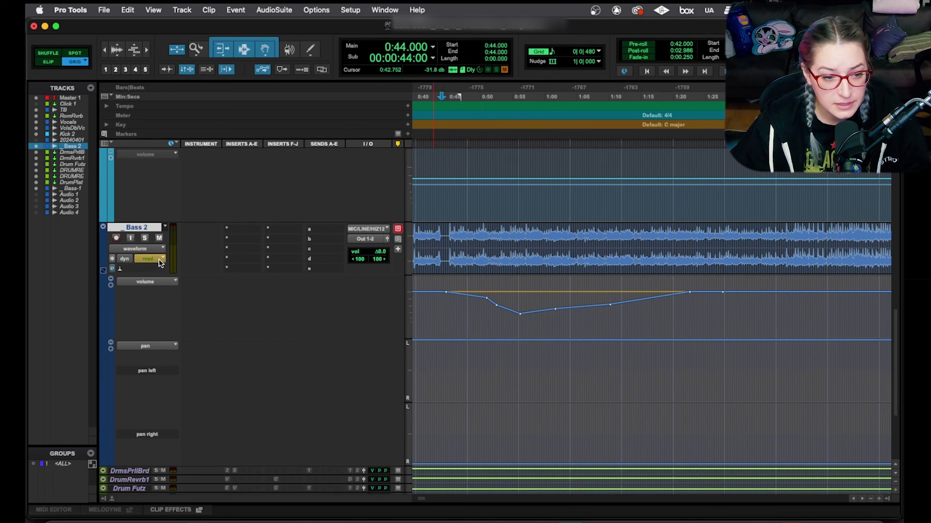
# Step: In Touch mode, ride Bass 2's volume fader from 0:44, adding breakpoints across the 0:55–1:10 dip
pyautogui.click(160, 260)
pyautogui.click(156, 269)
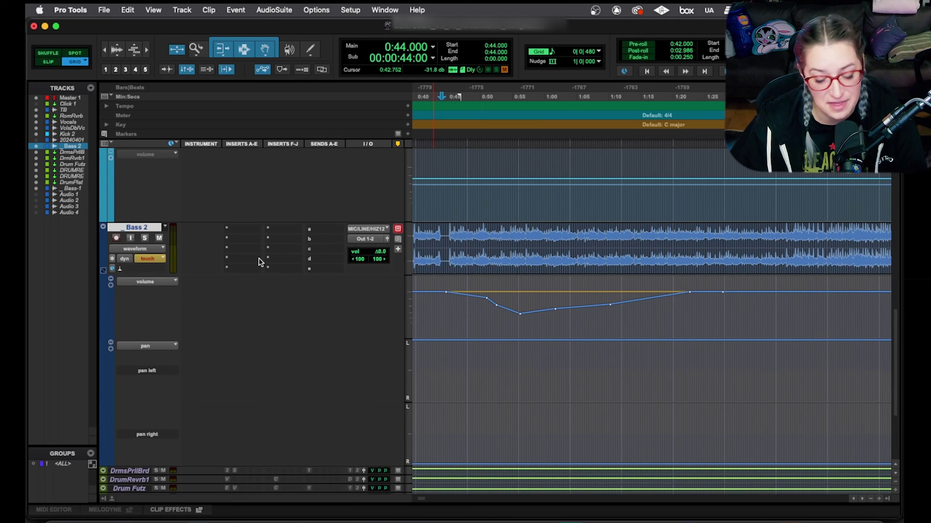
pyautogui.press('space')
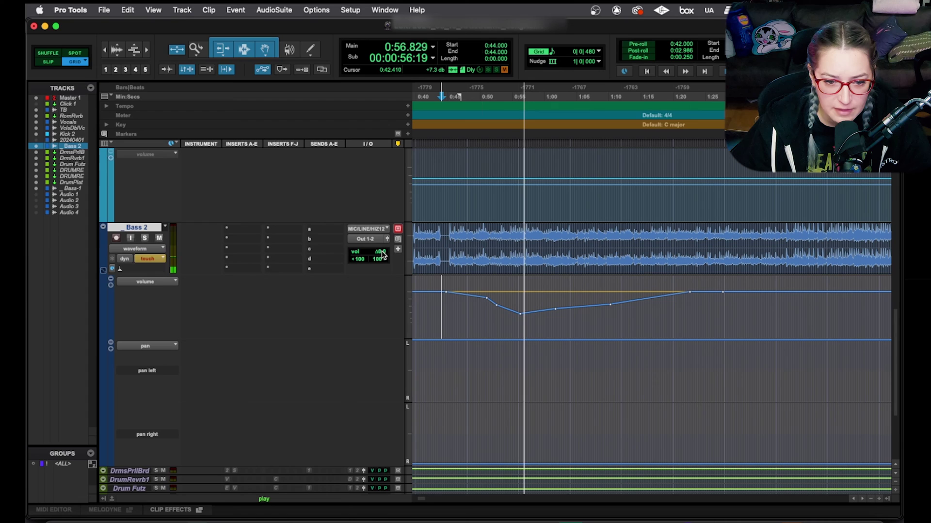
pyautogui.moveTo(381, 254); pyautogui.dragTo(383, 254)
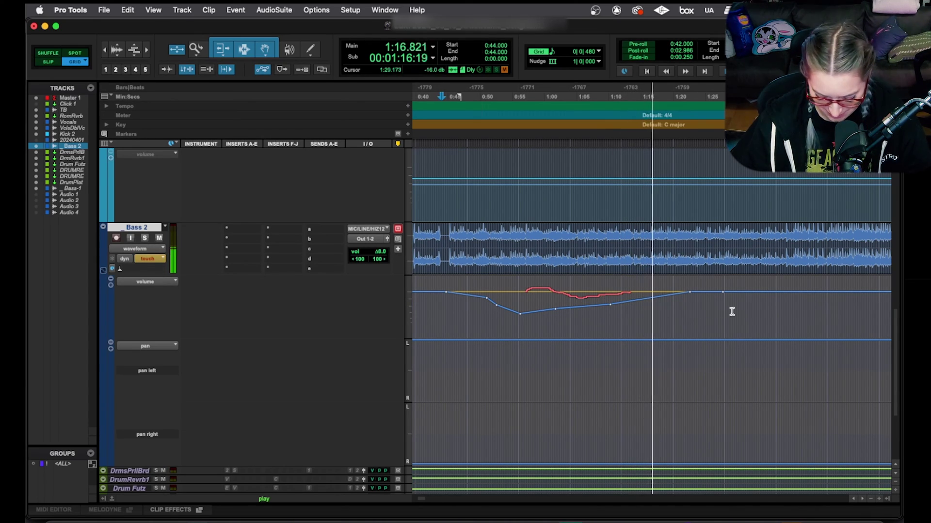
pyautogui.press('space')
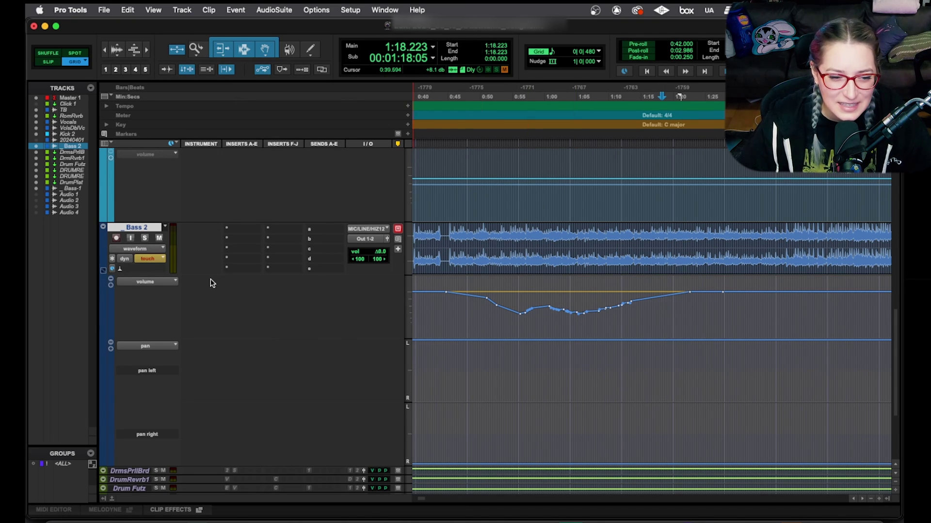
pyautogui.click(152, 260)
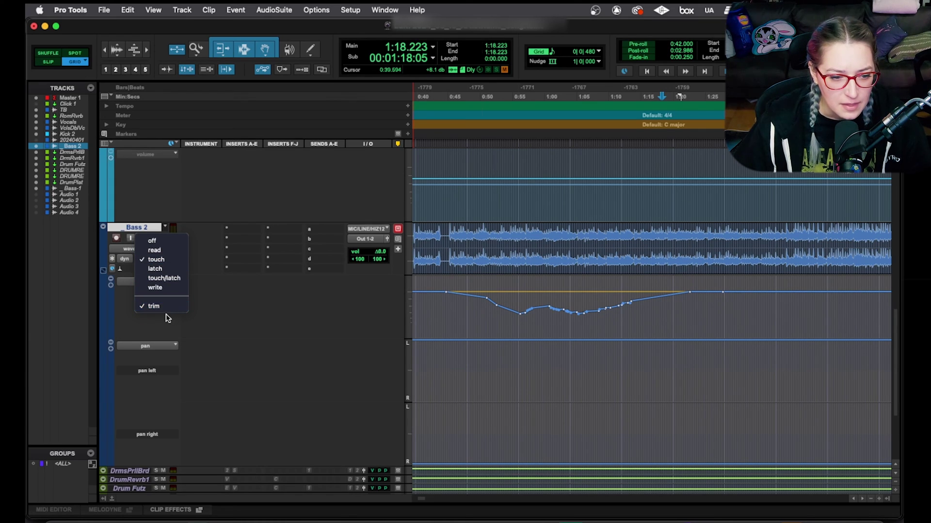
# Step: Turn off Trim for Bass 2 in the Mix window
pyautogui.click(345, 296)
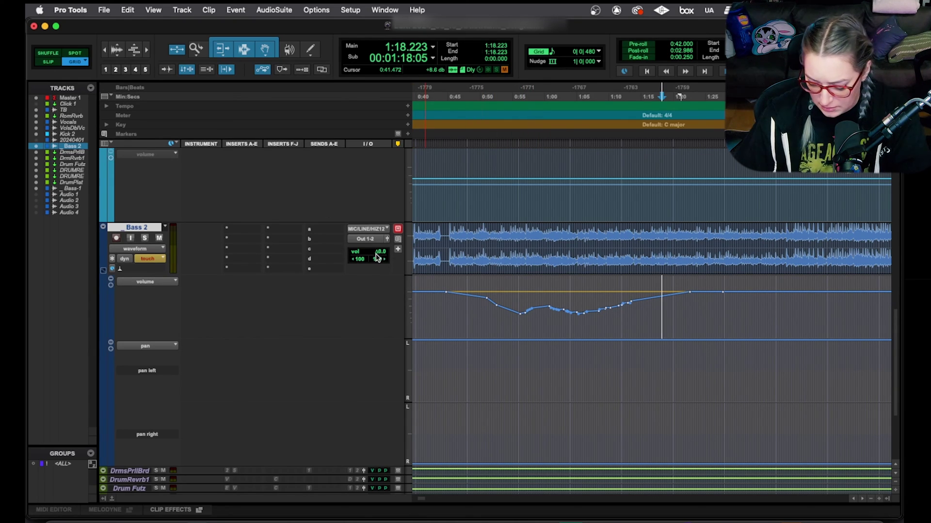
pyautogui.press('super+equal')
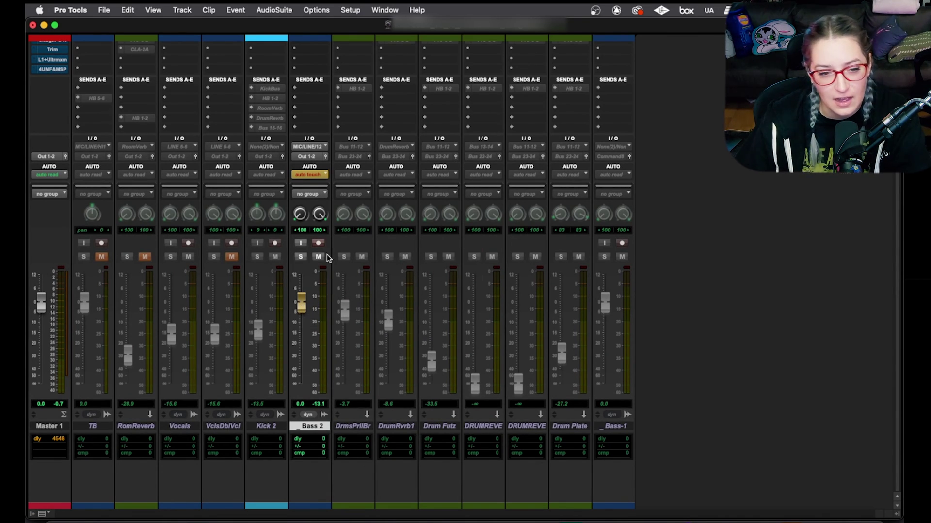
pyautogui.click(318, 178)
pyautogui.click(323, 225)
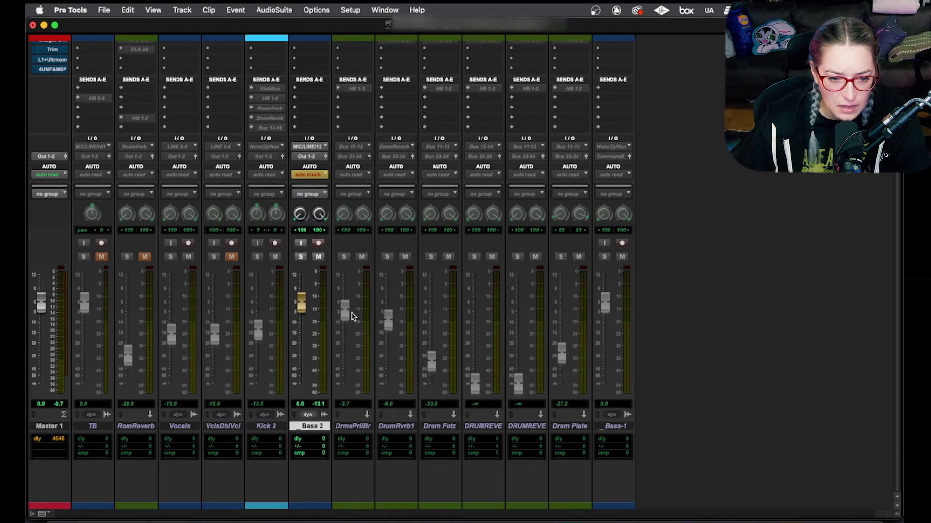
pyautogui.press('super+equal')
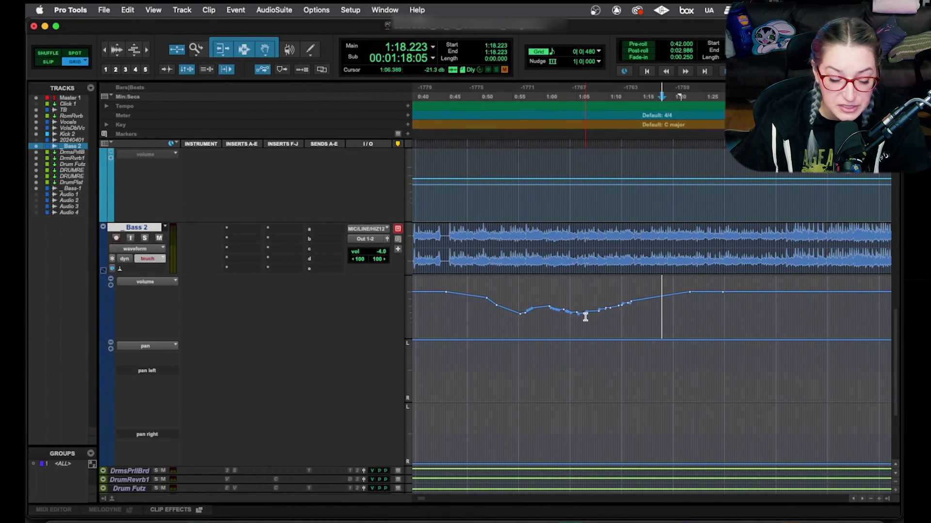
# Step: Set Bass 2 back to Read mode and place the cursor at 0:42.500
pyautogui.click(148, 260)
pyautogui.click(148, 254)
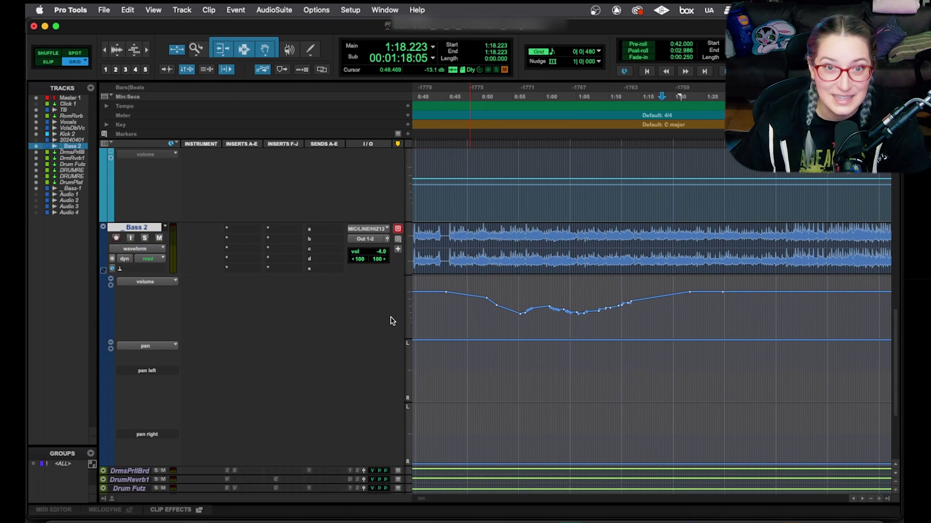
pyautogui.click(431, 316)
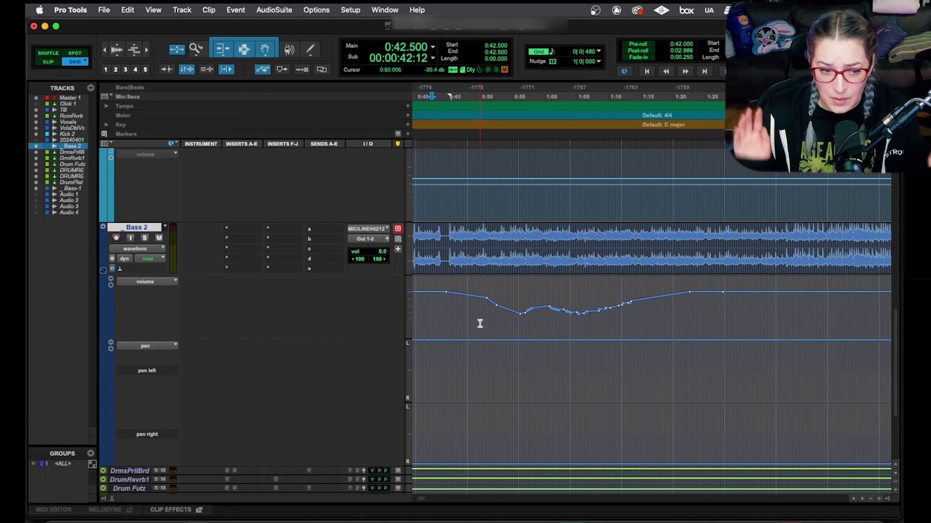